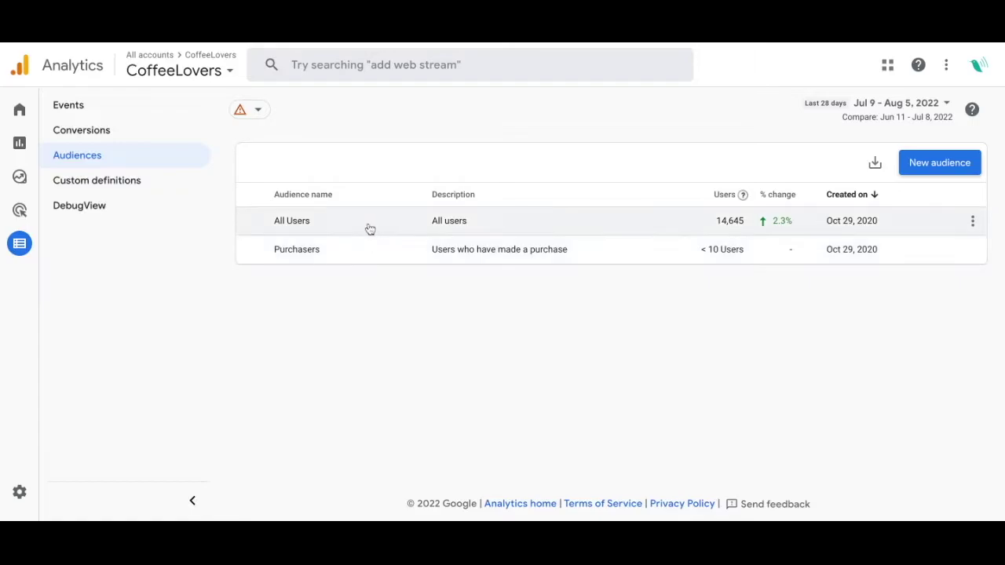
Step: Open the All Users audience report and review its user chart and breakdown cards
{"action": "left_click", "coordinate": [372, 228]}
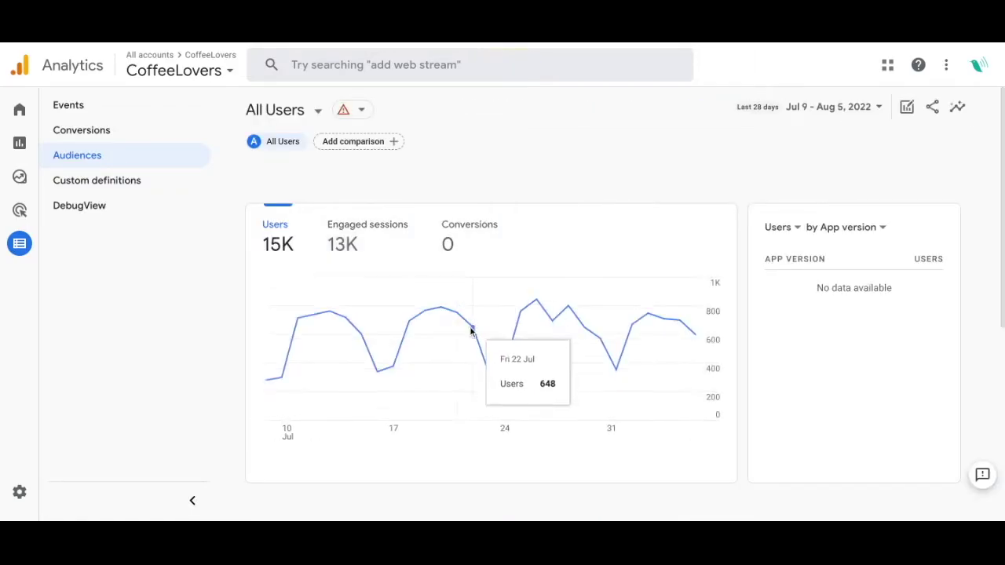
{"action": "scroll", "coordinate": [408, 355], "scroll_direction": "down", "scroll_amount": 3}
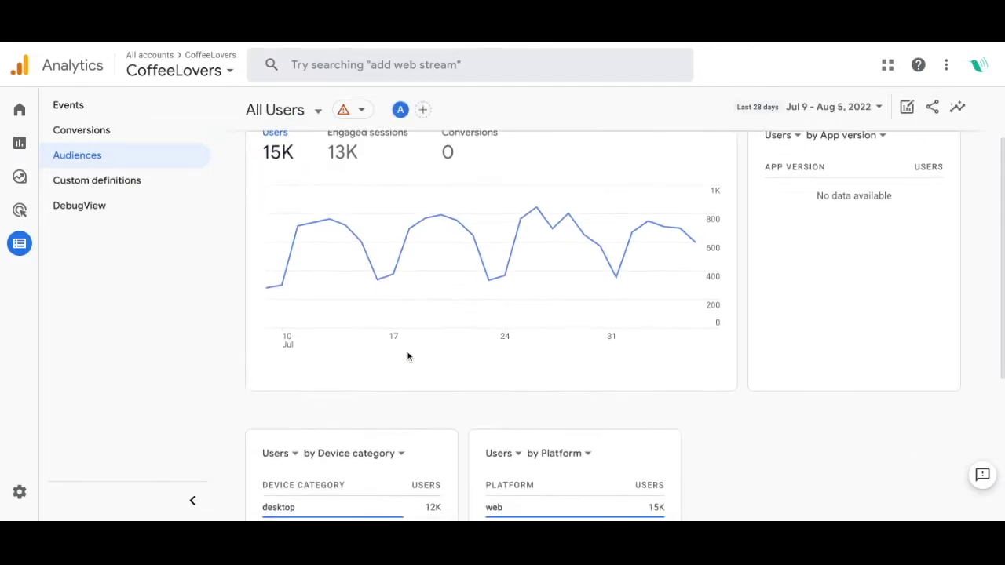
{"action": "scroll", "coordinate": [784, 263], "scroll_direction": "down", "scroll_amount": 2}
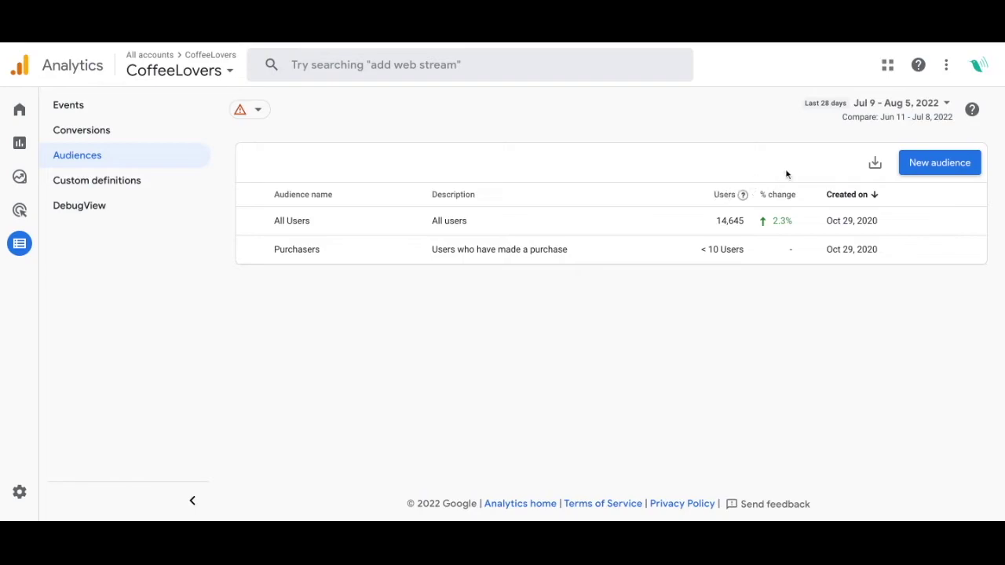
Step: Start building a new custom audience from scratch
{"action": "left_click", "coordinate": [925, 167]}
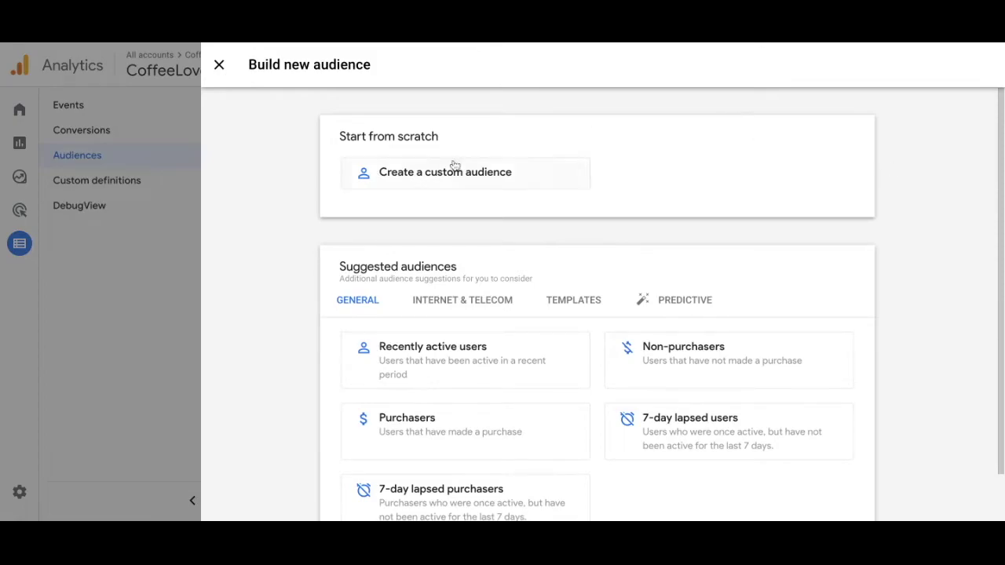
{"action": "scroll", "coordinate": [454, 170], "scroll_direction": "down", "scroll_amount": 2}
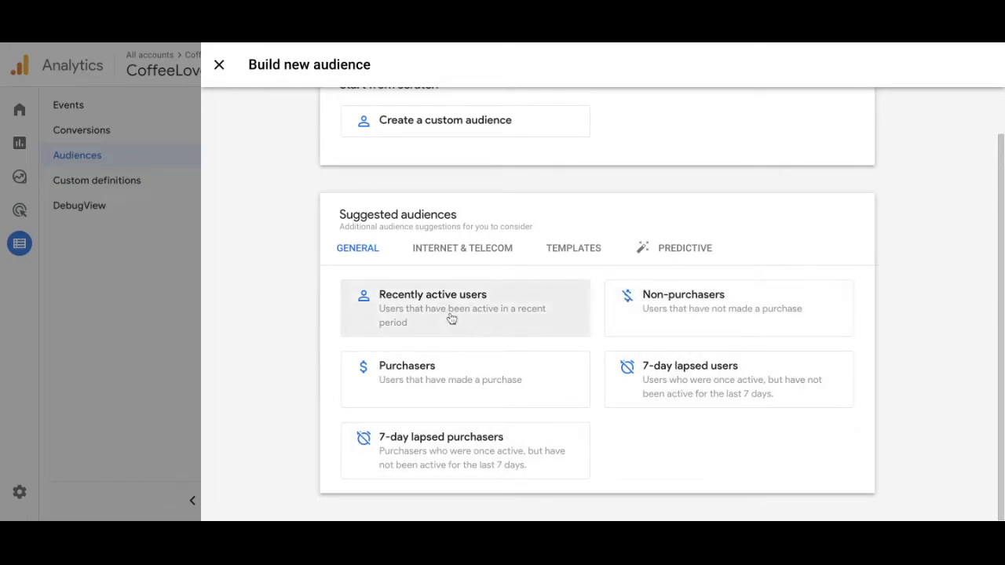
{"action": "scroll", "coordinate": [452, 318], "scroll_direction": "up", "scroll_amount": 2}
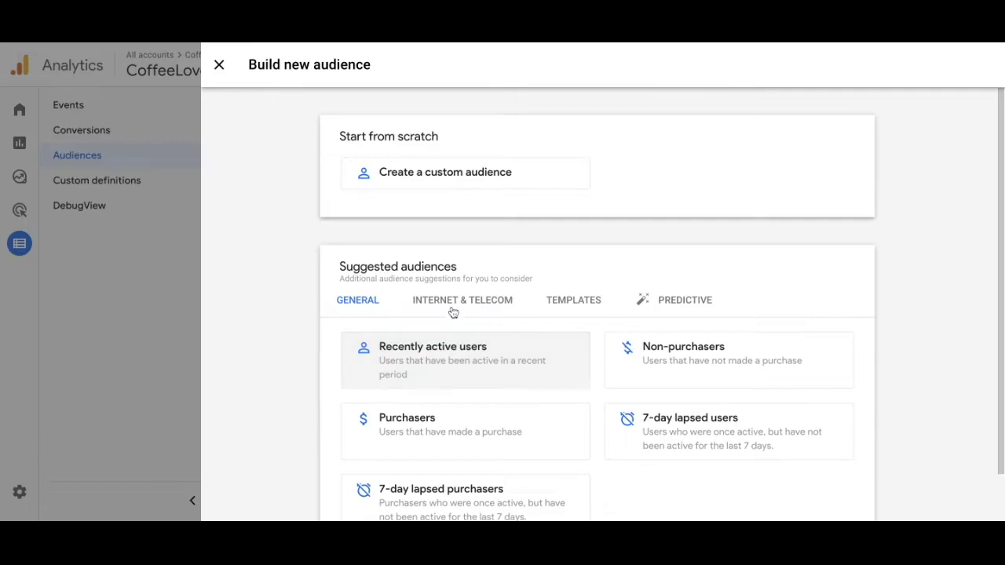
{"action": "left_click", "coordinate": [444, 181]}
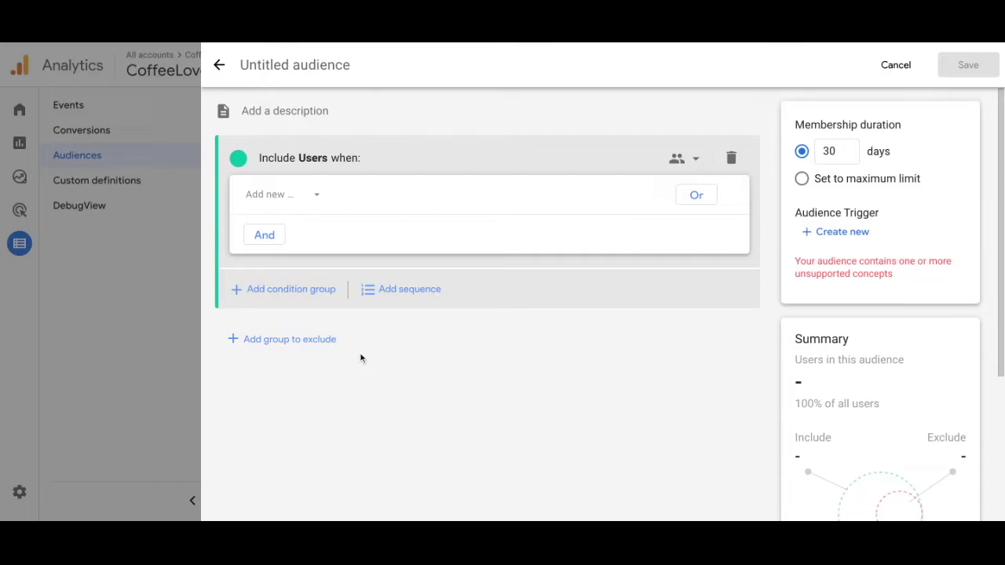
Step: Name the new audience "US Female Desktop Users"
{"action": "left_click", "coordinate": [343, 73]}
{"action": "type", "text": "U"}
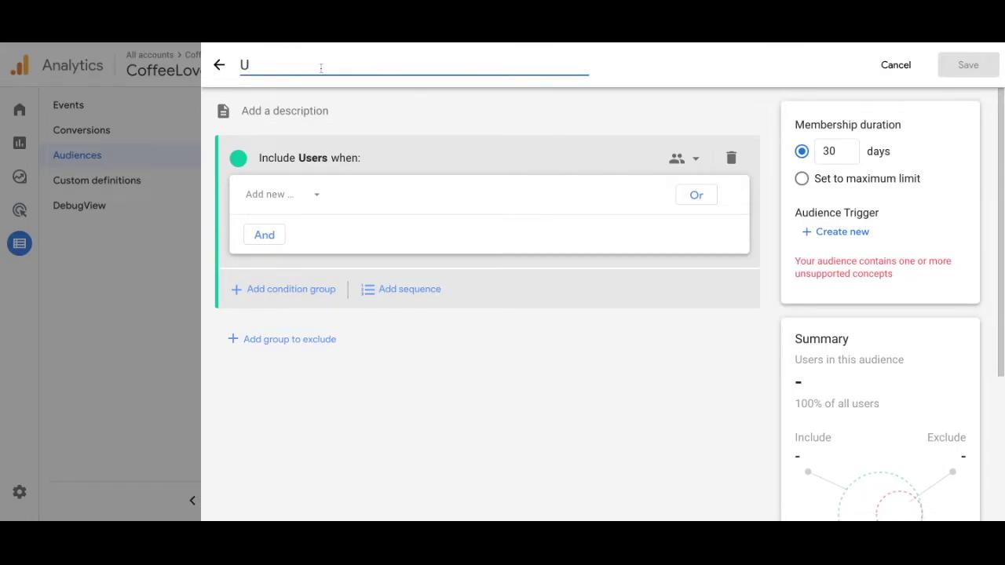
{"action": "type", "text": "S Female Des"}
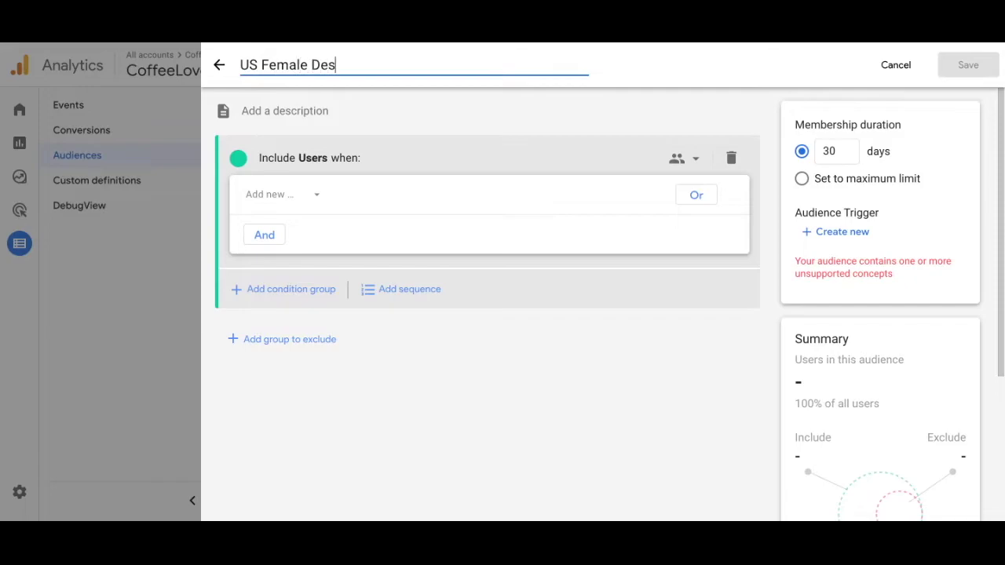
{"action": "type", "text": "ktop Users"}
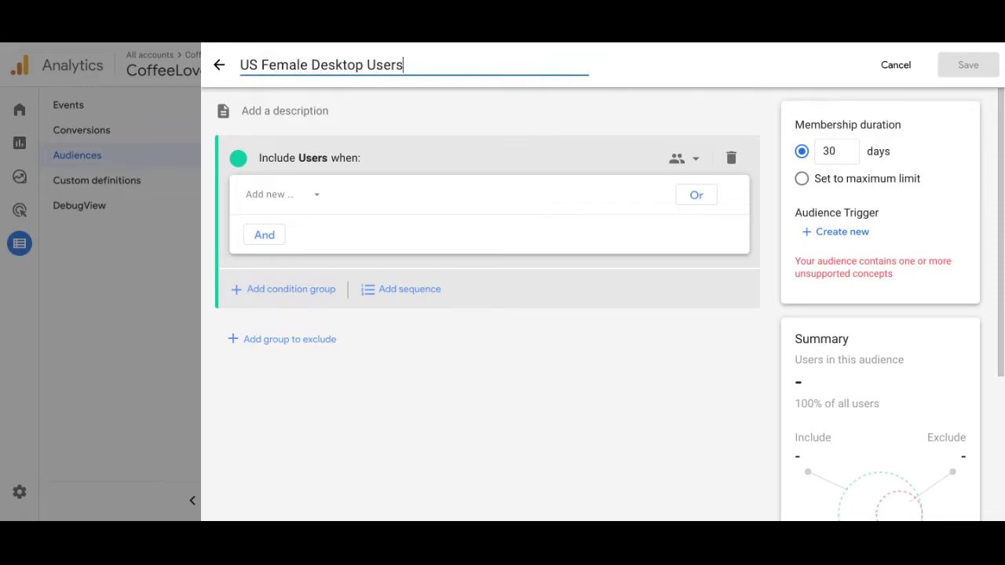
Step: Enter the audience description "Users from the US who are female and use desktop"
{"action": "left_click", "coordinate": [307, 108]}
{"action": "type", "text": "Users from"}
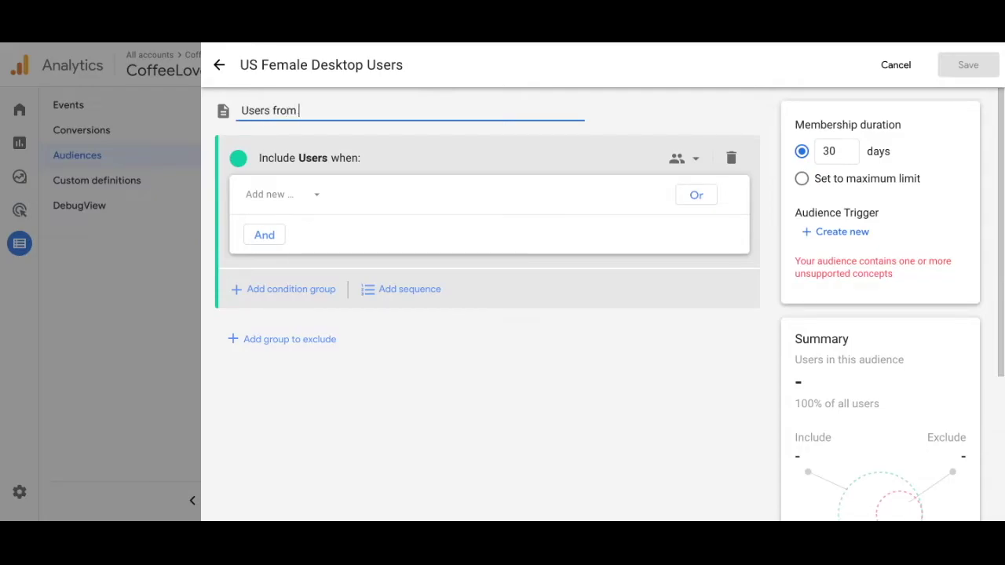
{"action": "type", "text": " the US who are female and us"}
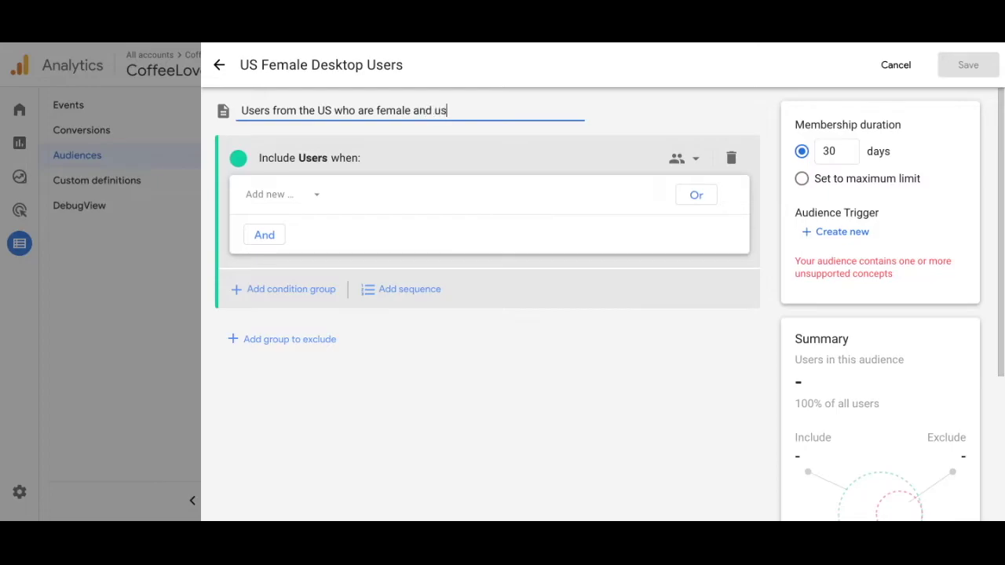
{"action": "type", "text": "e desktop"}
{"action": "left_click", "coordinate": [592, 148]}
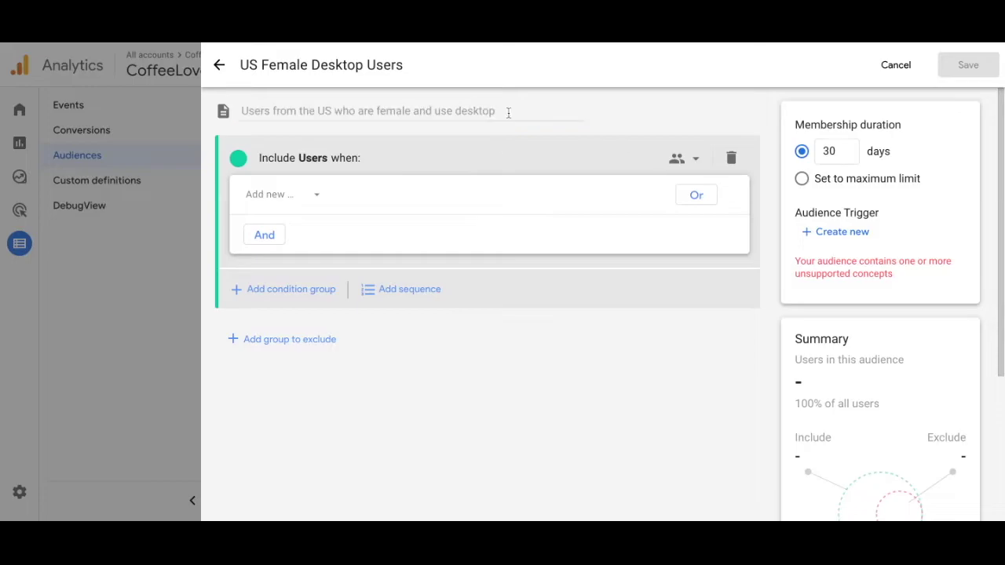
Step: Scope the include condition across all sessions and set the membership duration to the maximum limit
{"action": "left_click", "coordinate": [684, 160]}
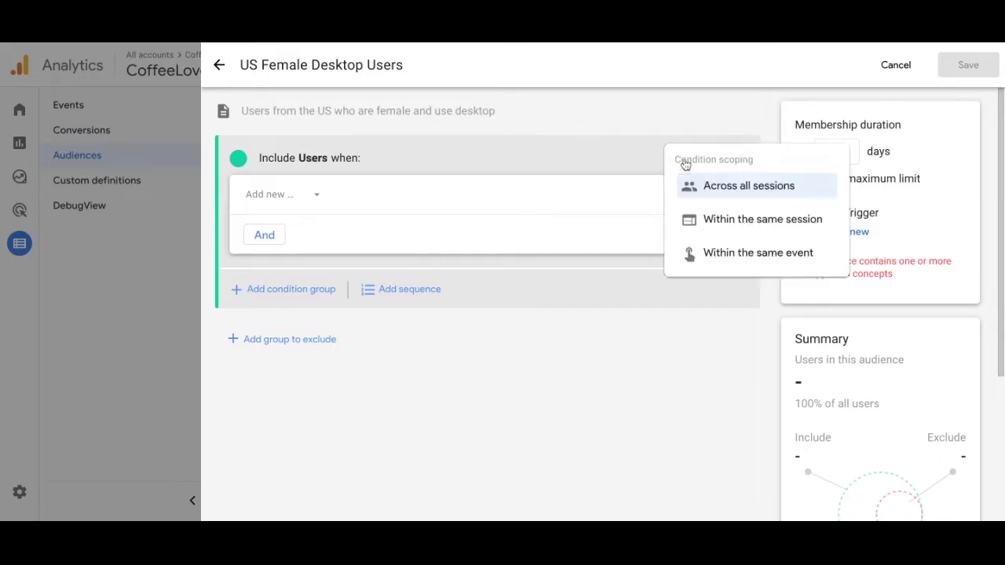
{"action": "left_click", "coordinate": [750, 196]}
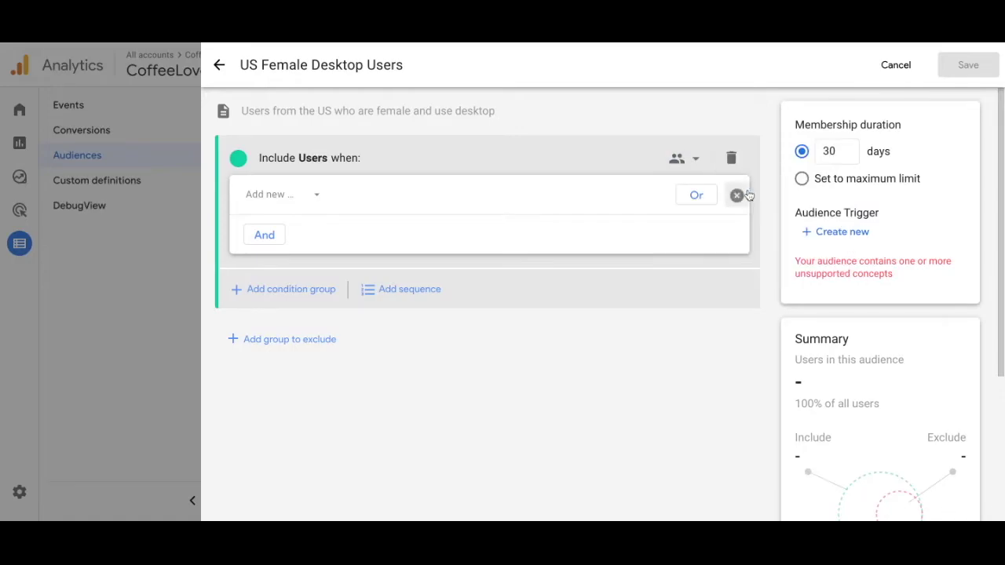
{"action": "left_click", "coordinate": [803, 179]}
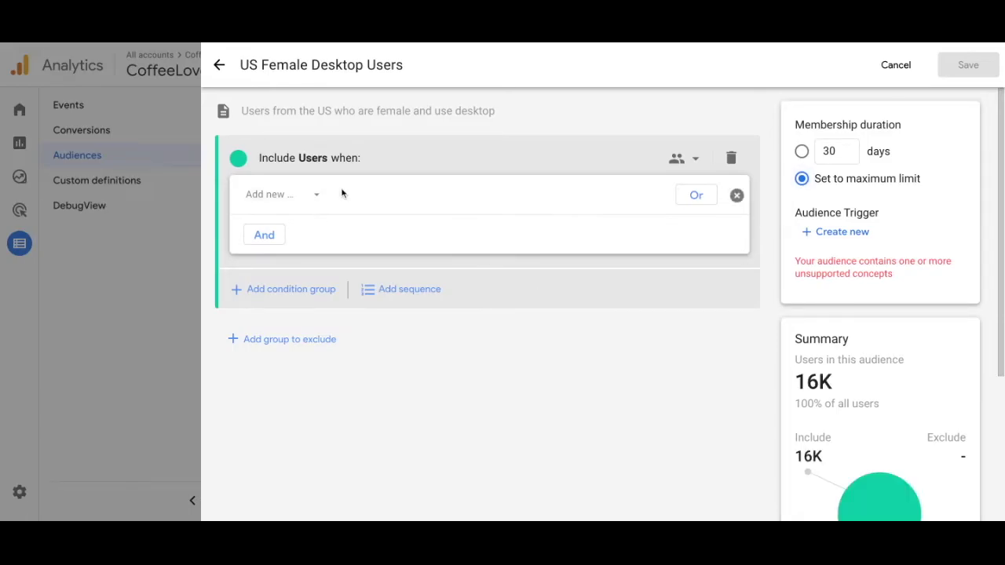
Step: Add the Gender demographics dimension as the first include condition
{"action": "left_click", "coordinate": [273, 196]}
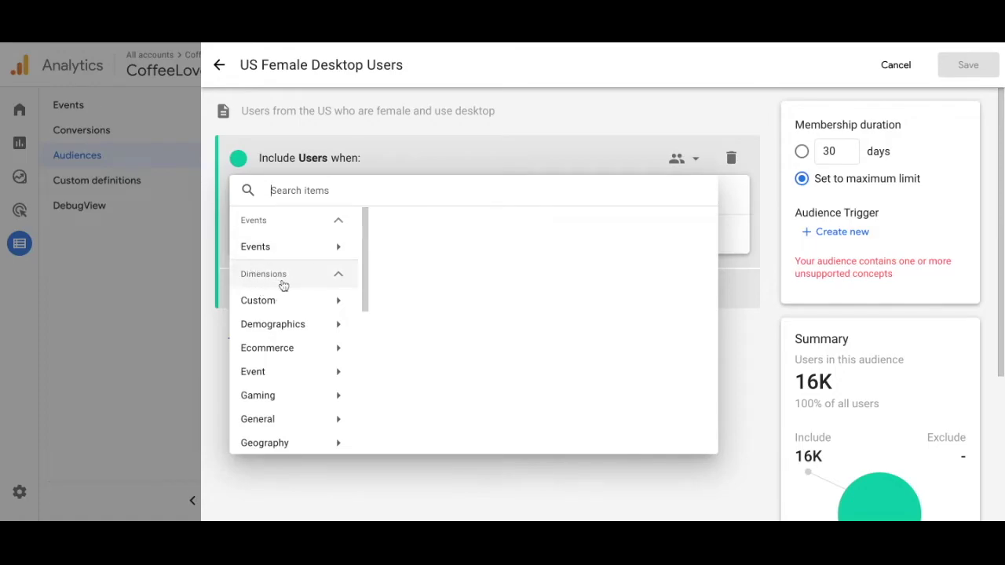
{"action": "left_click", "coordinate": [275, 331]}
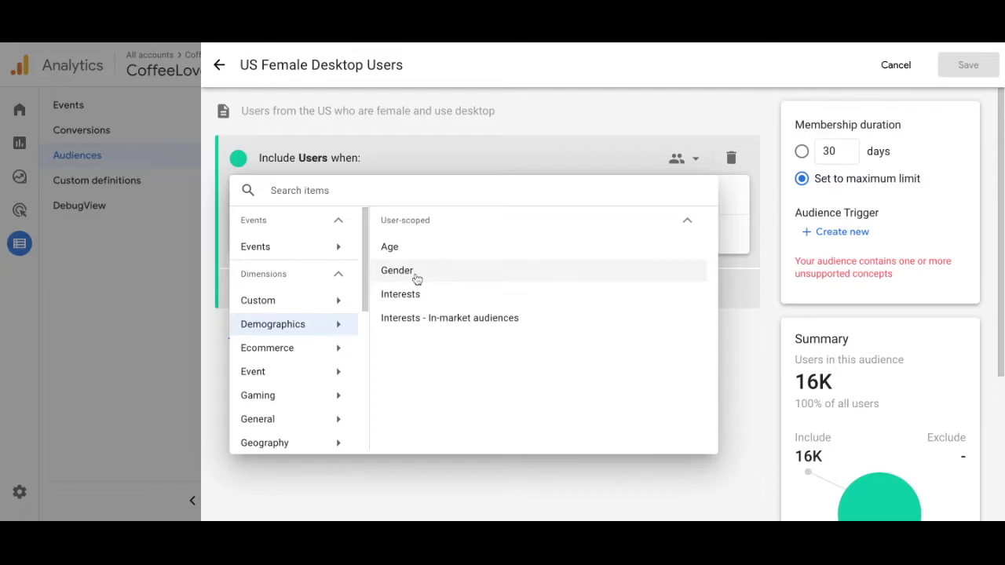
{"action": "left_click", "coordinate": [398, 270]}
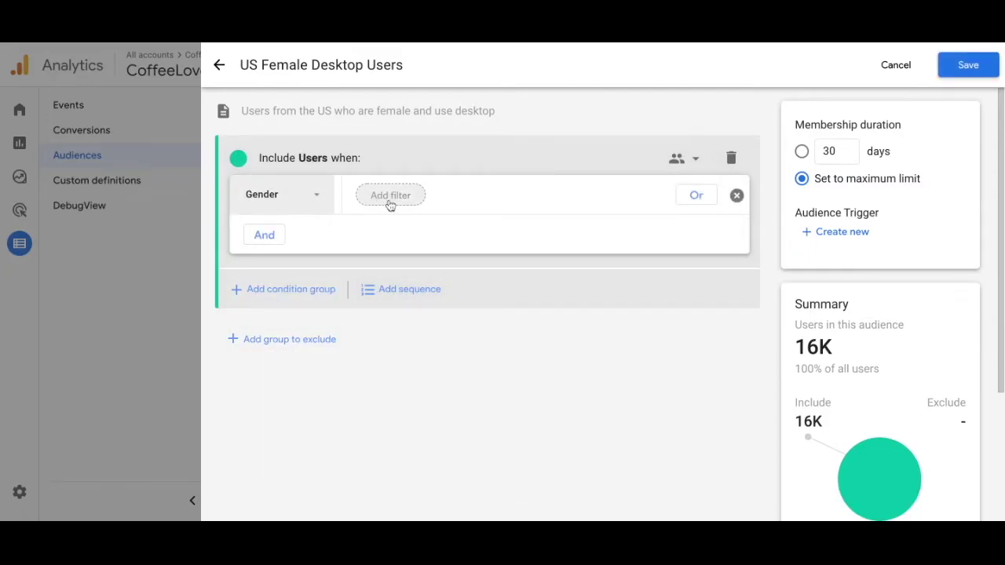
Step: Filter the Gender condition to is one of Female, at any point in time
{"action": "left_click", "coordinate": [388, 201]}
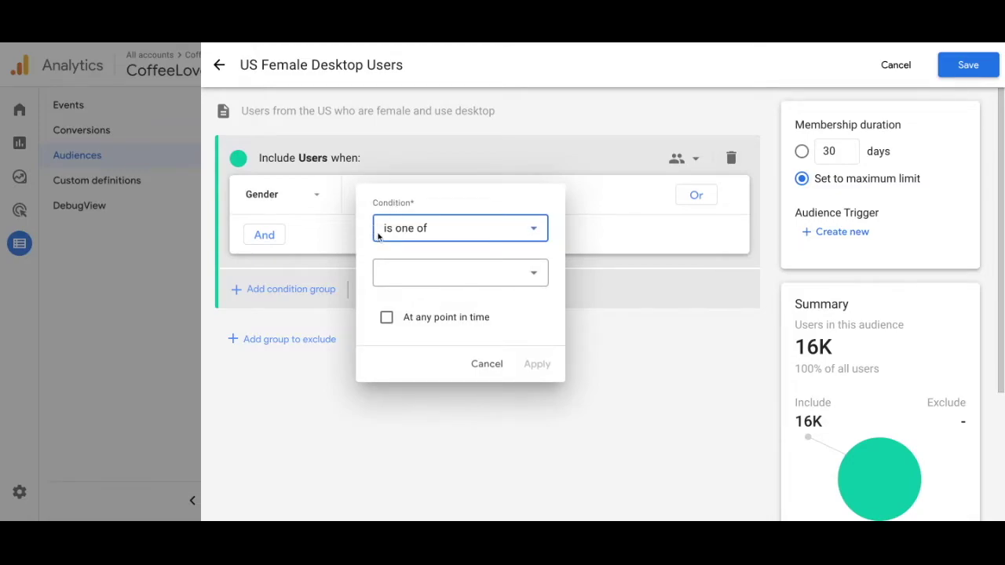
{"action": "left_click", "coordinate": [387, 235]}
{"action": "left_click", "coordinate": [411, 274]}
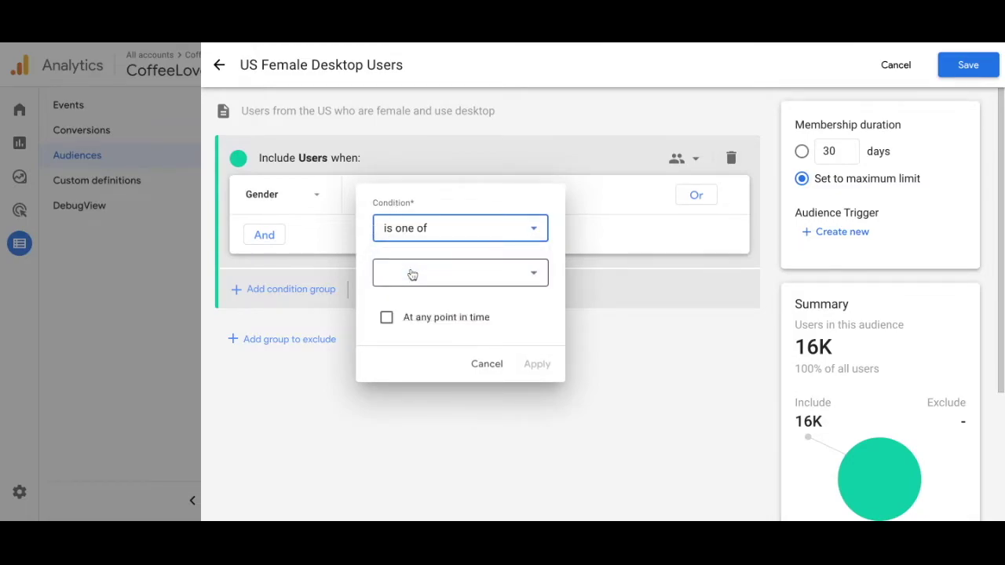
{"action": "left_click", "coordinate": [407, 275]}
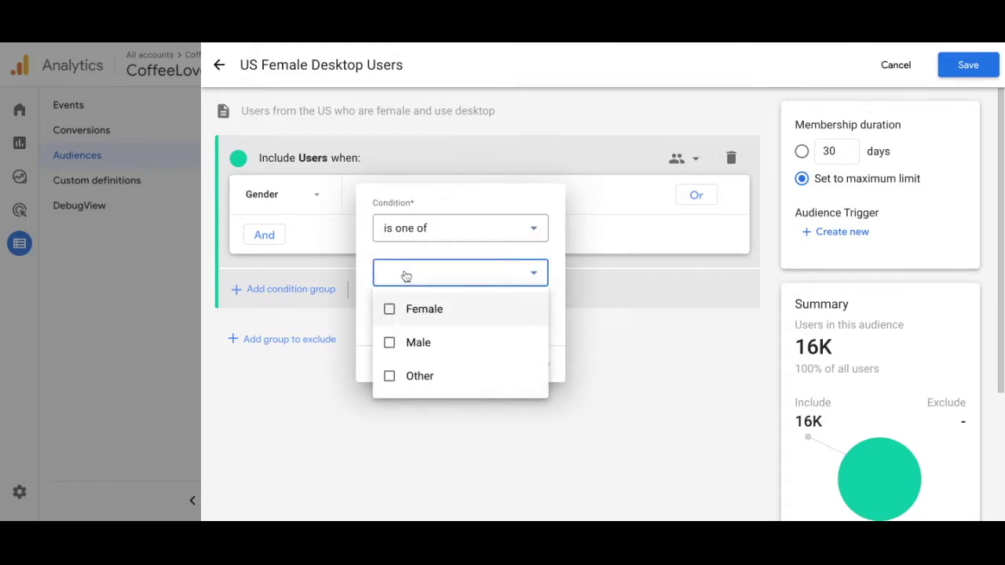
{"action": "left_click", "coordinate": [390, 310]}
{"action": "left_click", "coordinate": [556, 306]}
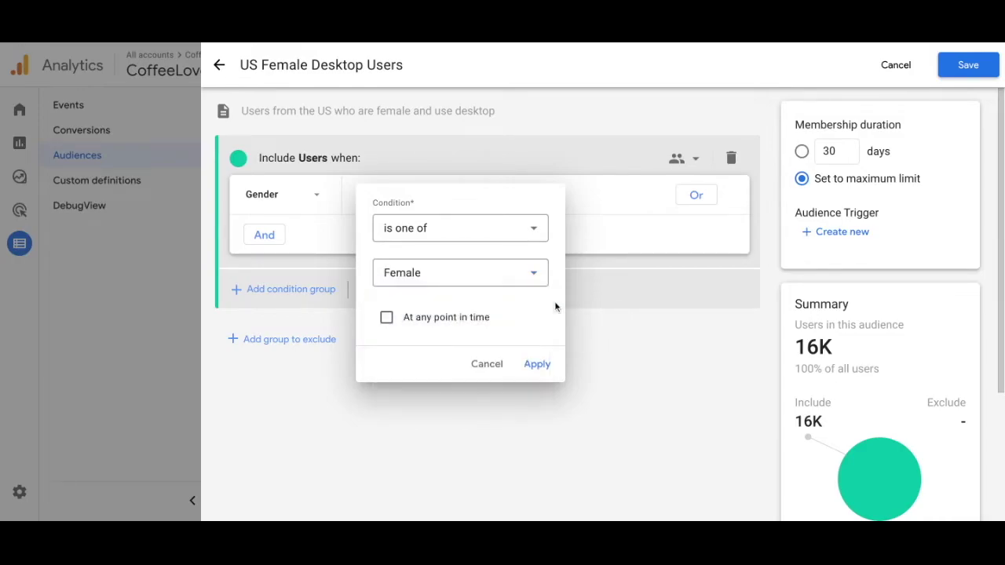
{"action": "left_click", "coordinate": [386, 319]}
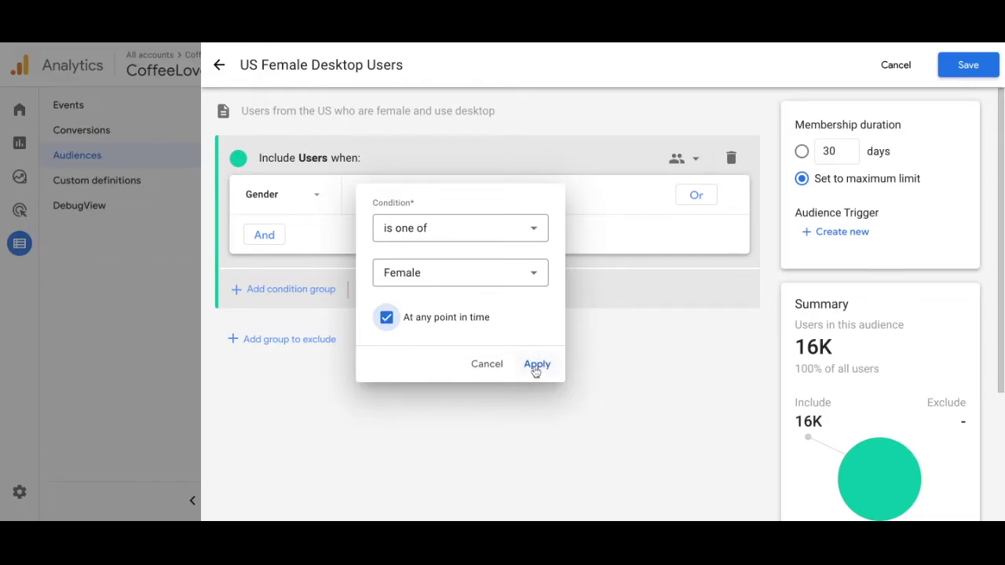
{"action": "left_click", "coordinate": [536, 366]}
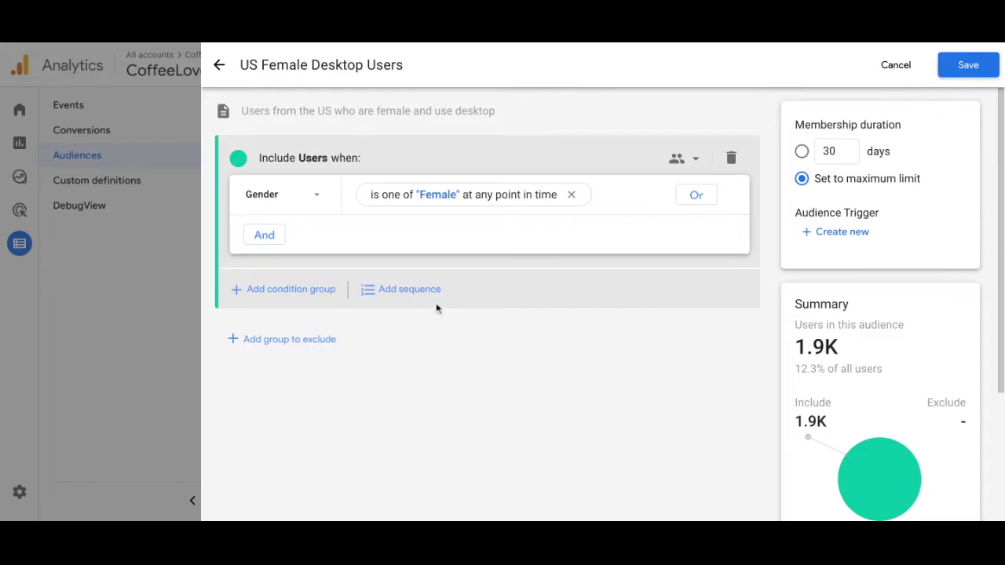
Step: Add a second condition joined with AND, using the Country ID geography dimension
{"action": "left_click", "coordinate": [267, 237]}
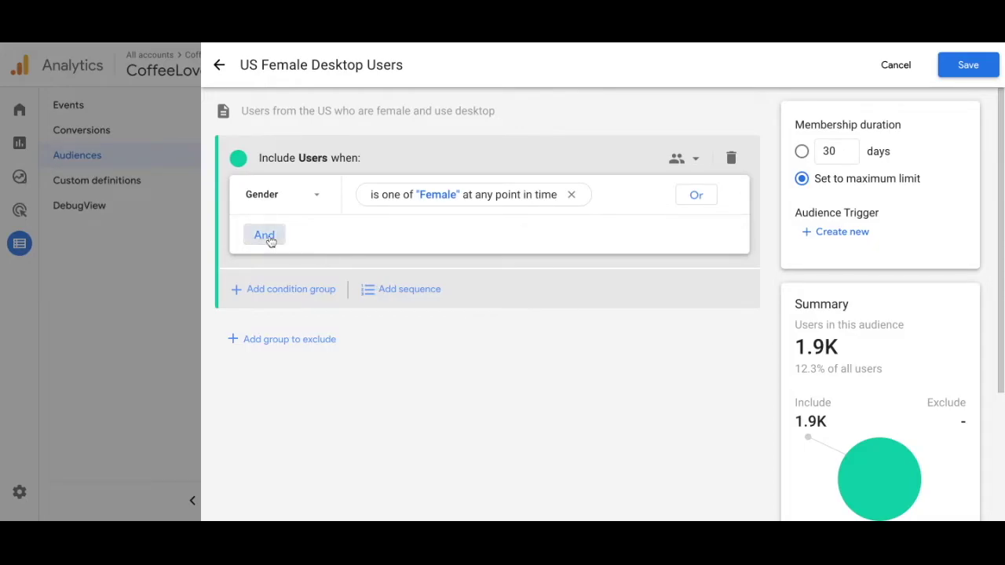
{"action": "left_click", "coordinate": [284, 243]}
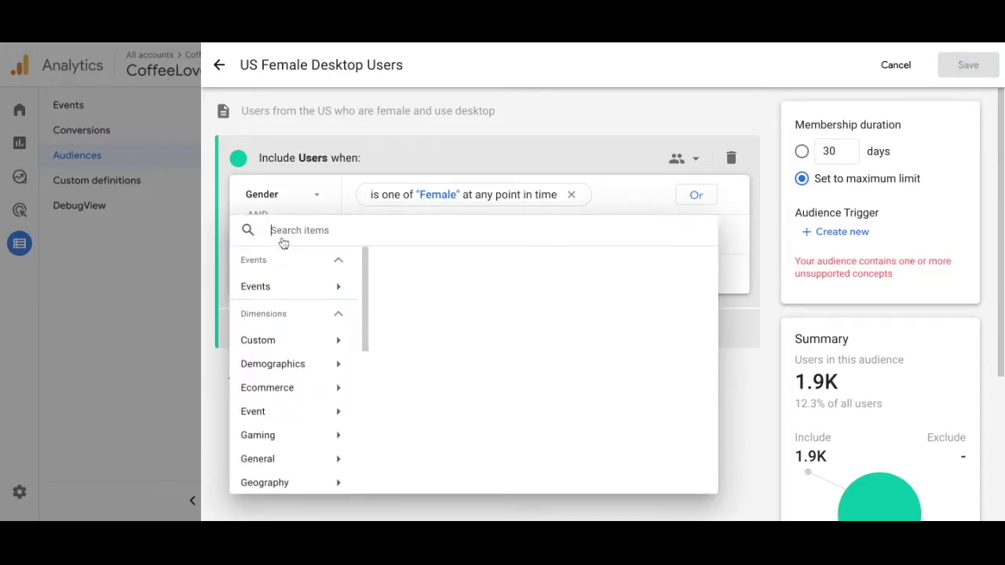
{"action": "scroll", "coordinate": [280, 341], "scroll_direction": "down", "scroll_amount": 1}
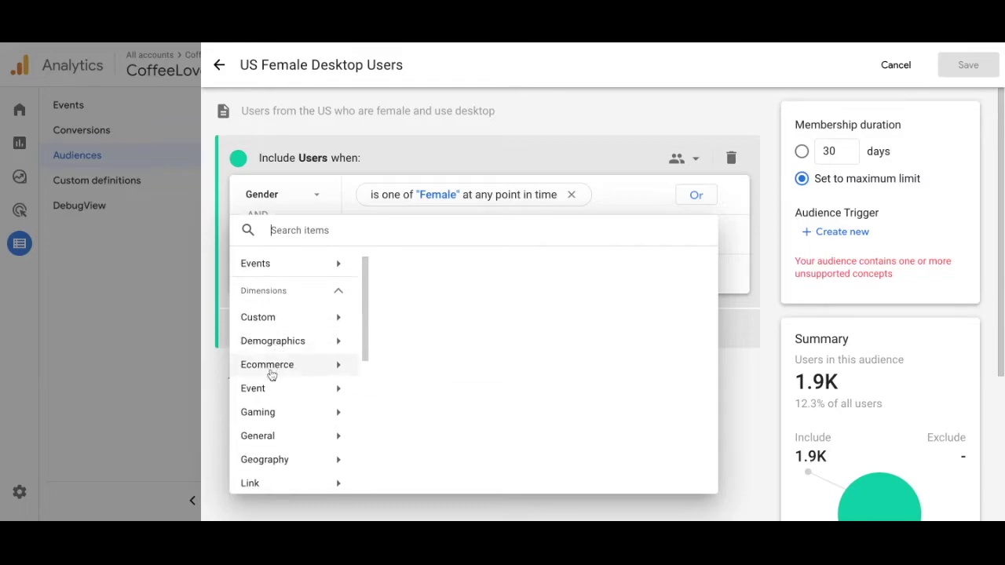
{"action": "scroll", "coordinate": [271, 396], "scroll_direction": "down", "scroll_amount": 1}
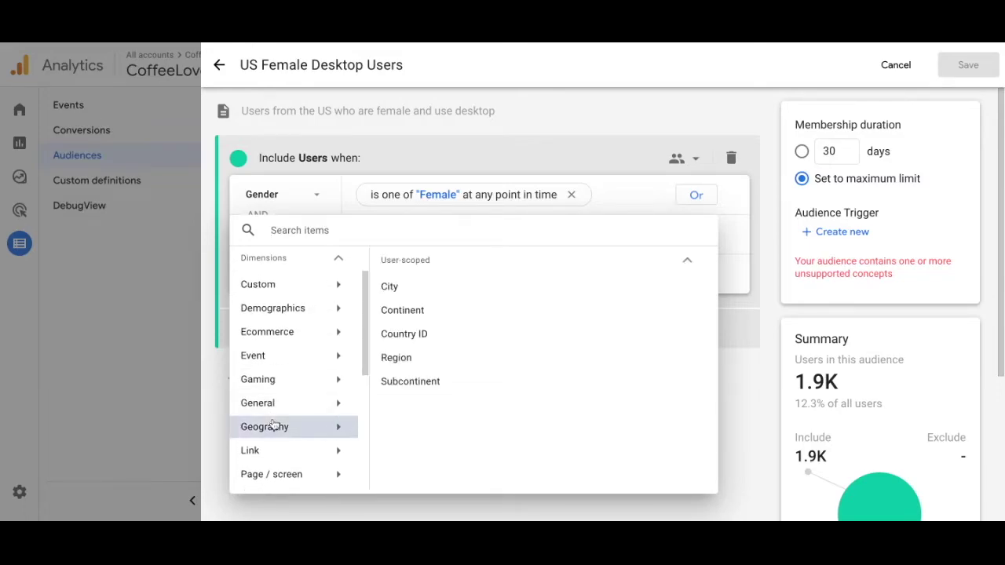
{"action": "left_click", "coordinate": [271, 426]}
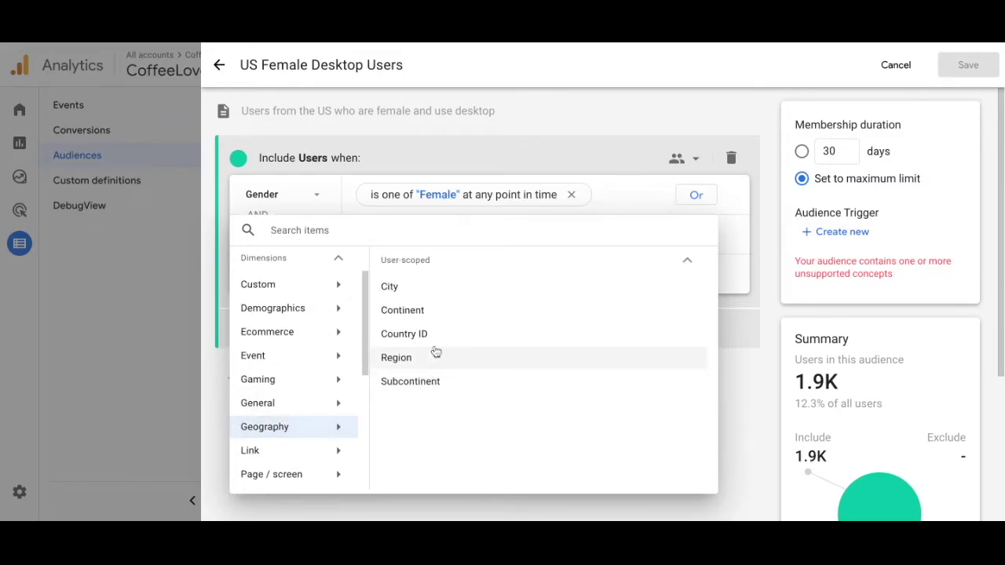
{"action": "left_click", "coordinate": [410, 336]}
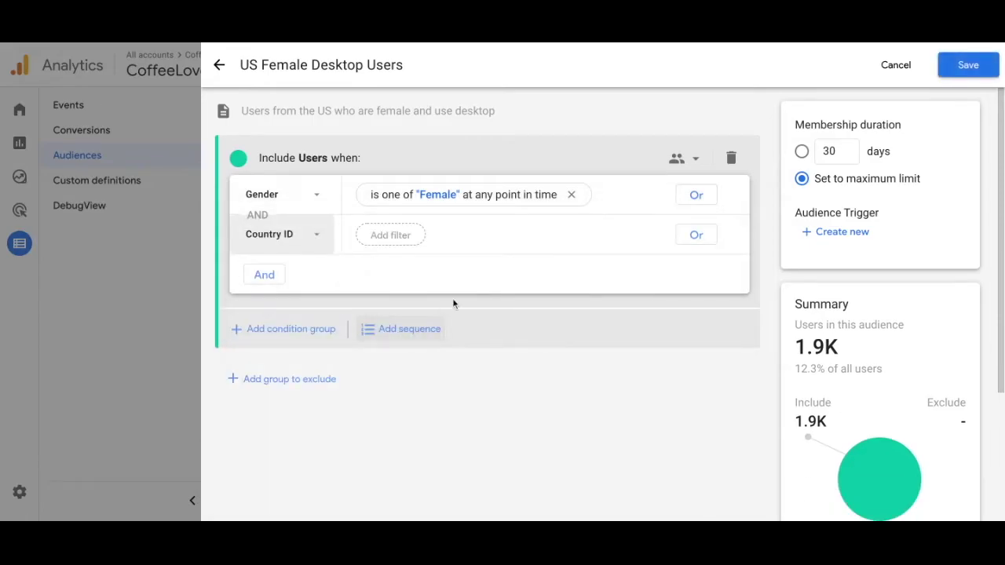
Step: Filter the Country ID condition to exactly matches (=) US, at any point in time
{"action": "left_click", "coordinate": [402, 237]}
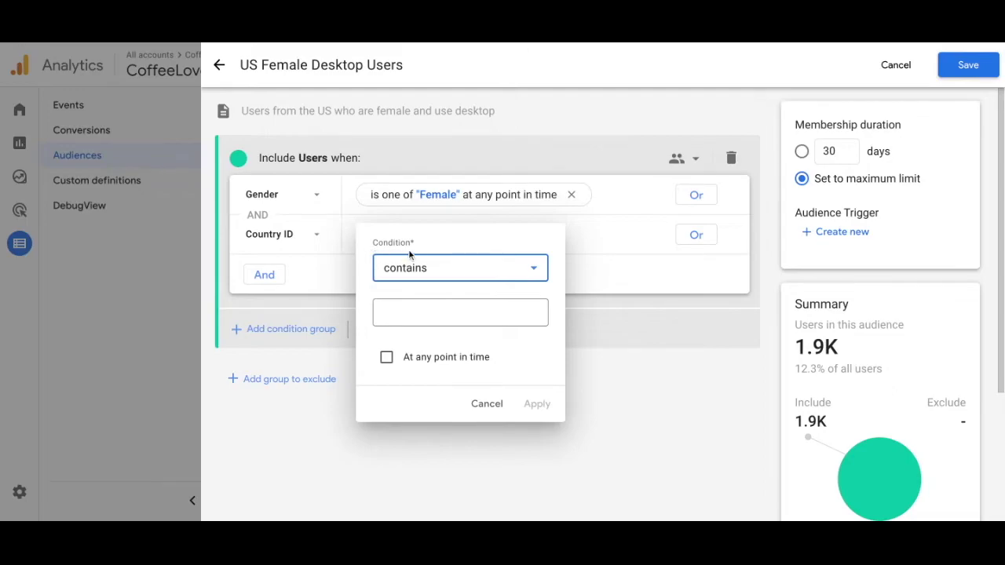
{"action": "left_click", "coordinate": [416, 274]}
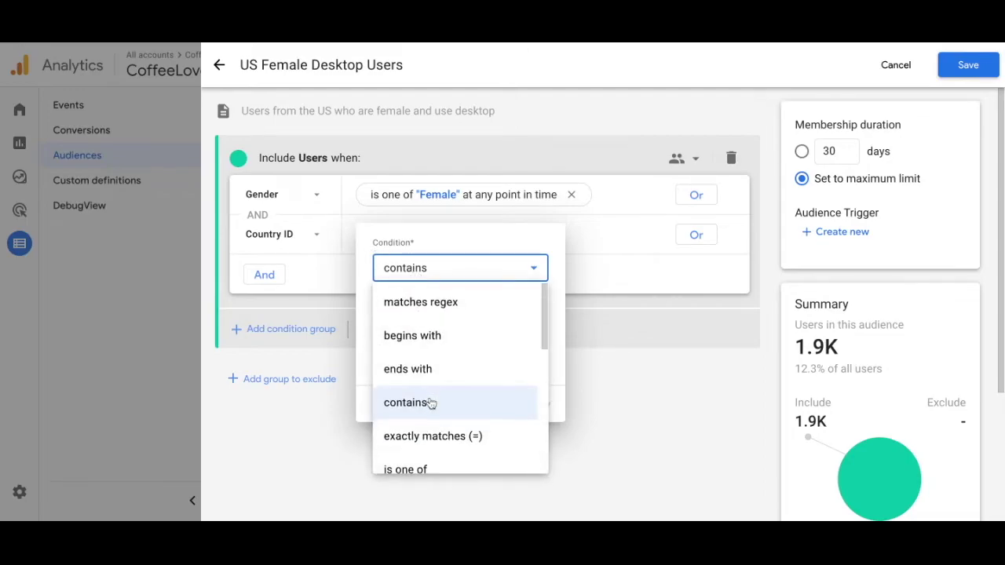
{"action": "scroll", "coordinate": [433, 403], "scroll_direction": "down", "scroll_amount": 1}
{"action": "left_click", "coordinate": [433, 426]}
{"action": "left_click", "coordinate": [463, 307]}
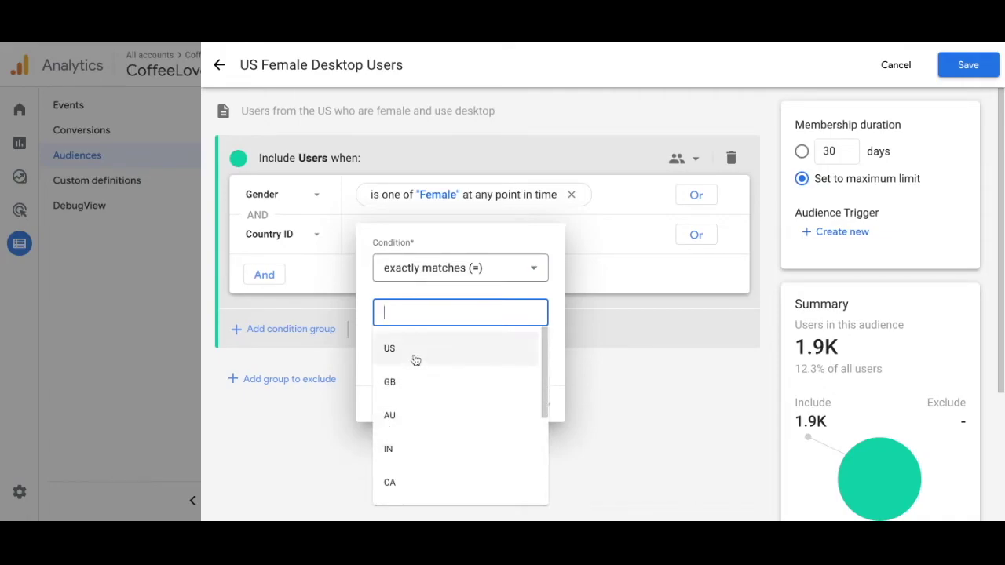
{"action": "left_click", "coordinate": [416, 359]}
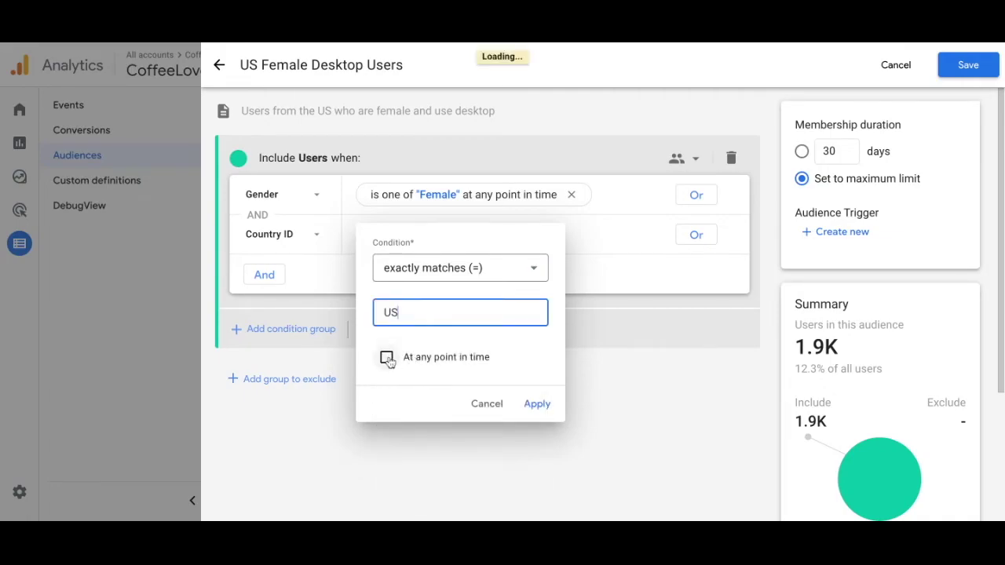
{"action": "left_click", "coordinate": [388, 359]}
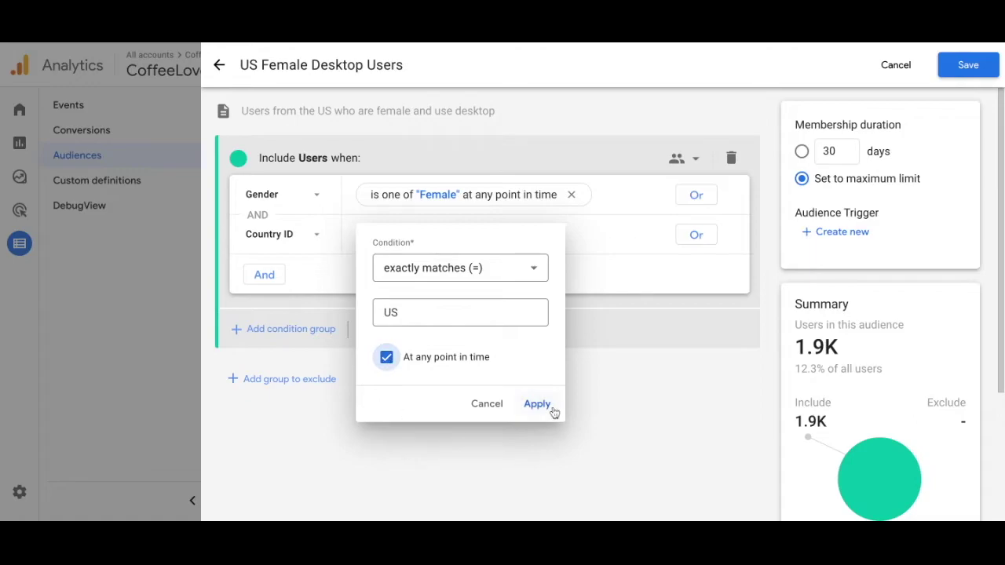
{"action": "left_click", "coordinate": [538, 404]}
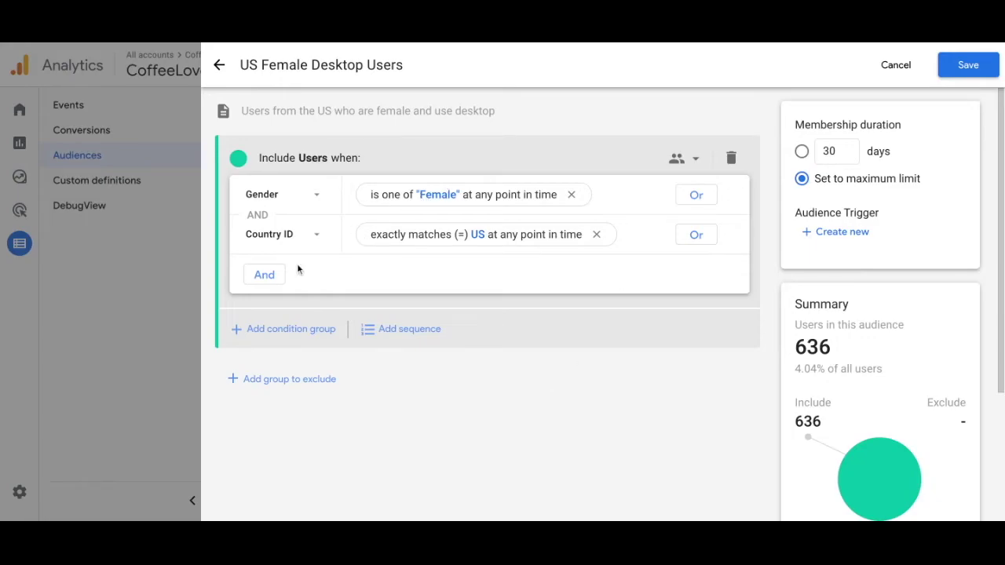
Step: Add a third condition joined with AND, using the session-scoped Device category dimension from Platform / device
{"action": "left_click", "coordinate": [265, 276]}
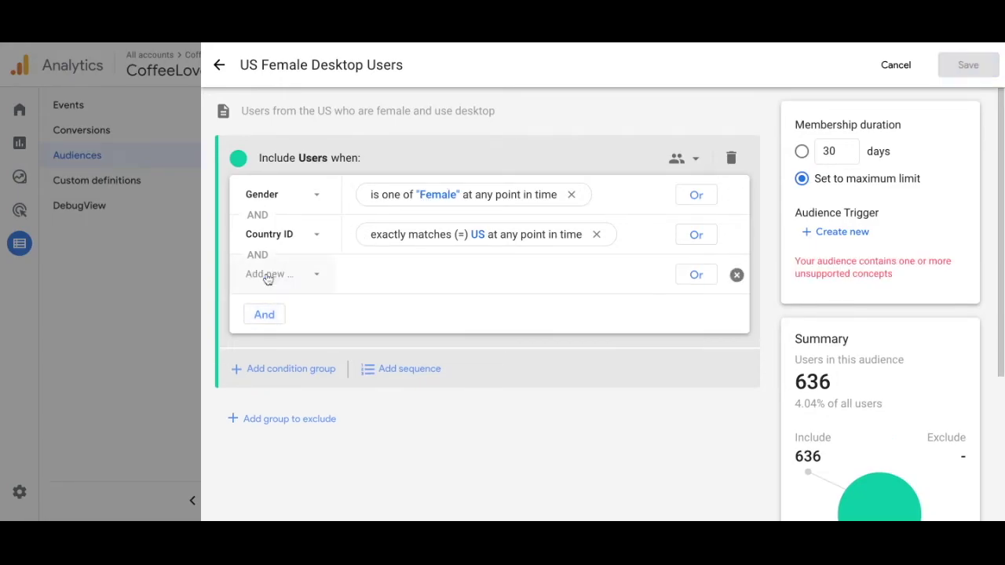
{"action": "left_click", "coordinate": [269, 277]}
{"action": "scroll", "coordinate": [285, 398], "scroll_direction": "down", "scroll_amount": 2}
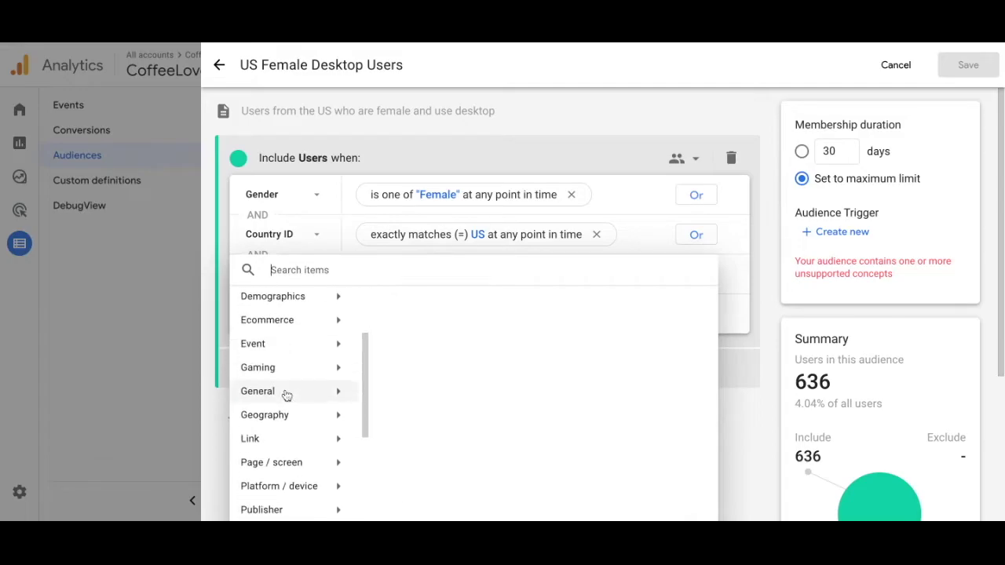
{"action": "scroll", "coordinate": [285, 397], "scroll_direction": "down", "scroll_amount": 1}
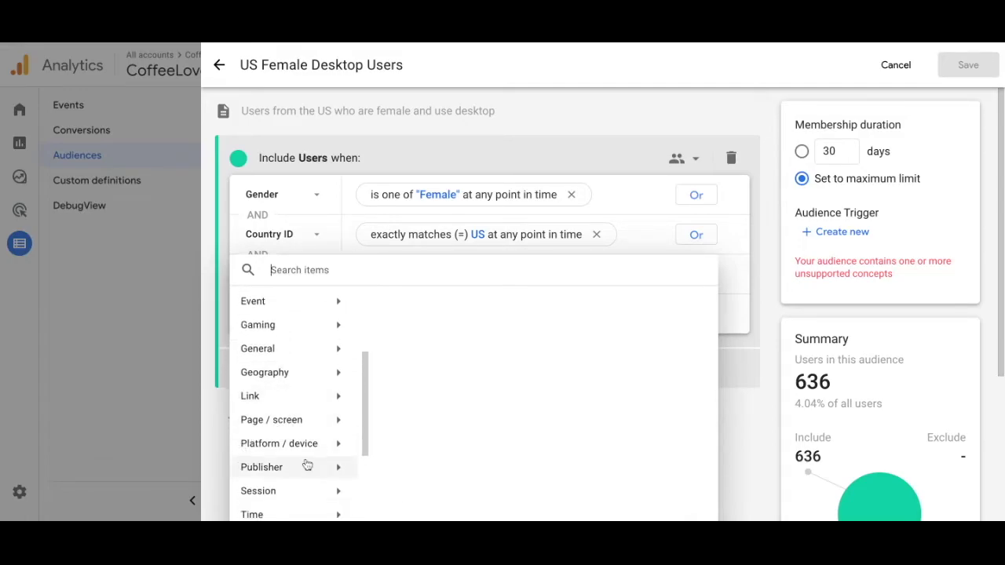
{"action": "left_click", "coordinate": [334, 453]}
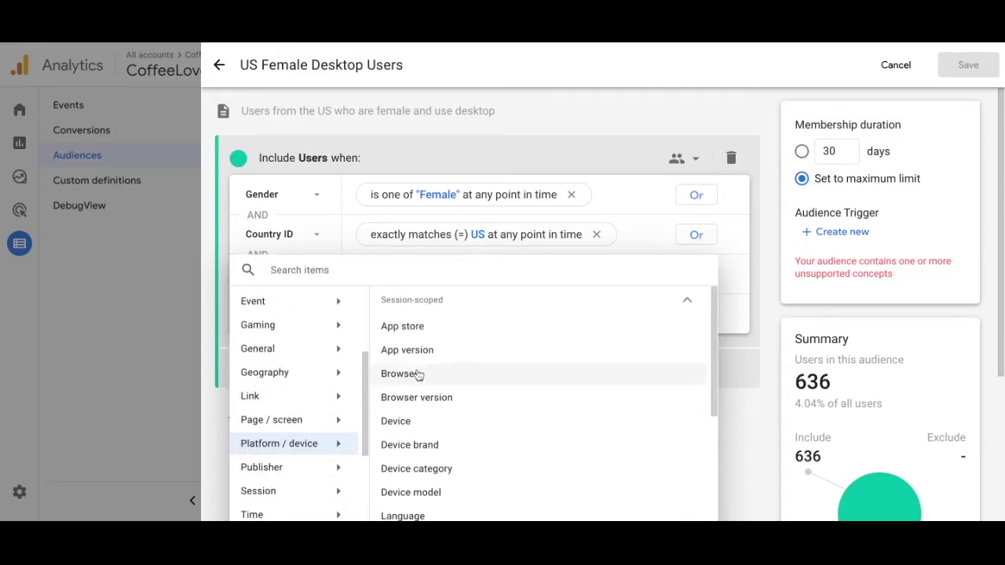
{"action": "scroll", "coordinate": [409, 456], "scroll_direction": "down", "scroll_amount": 1}
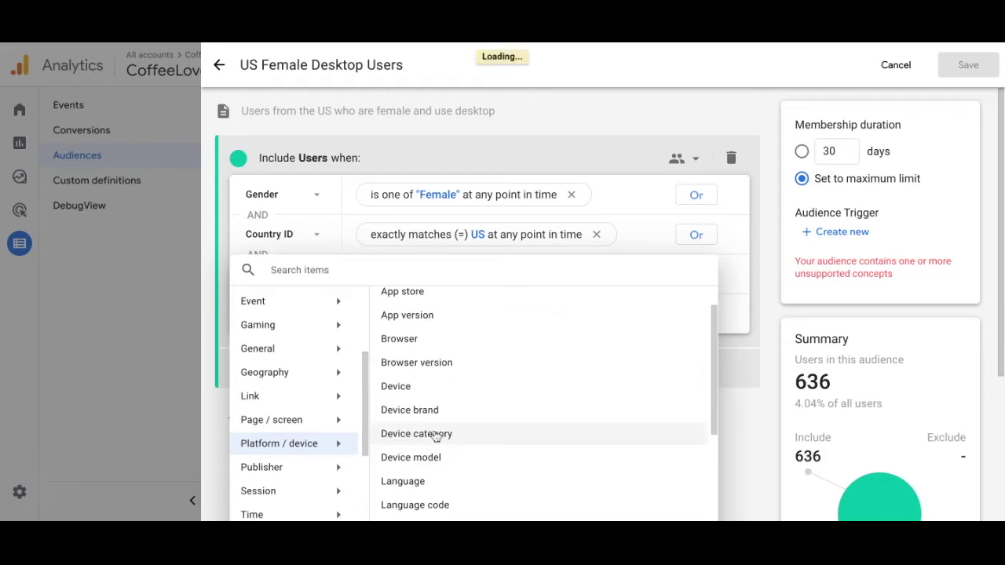
{"action": "left_click", "coordinate": [416, 435]}
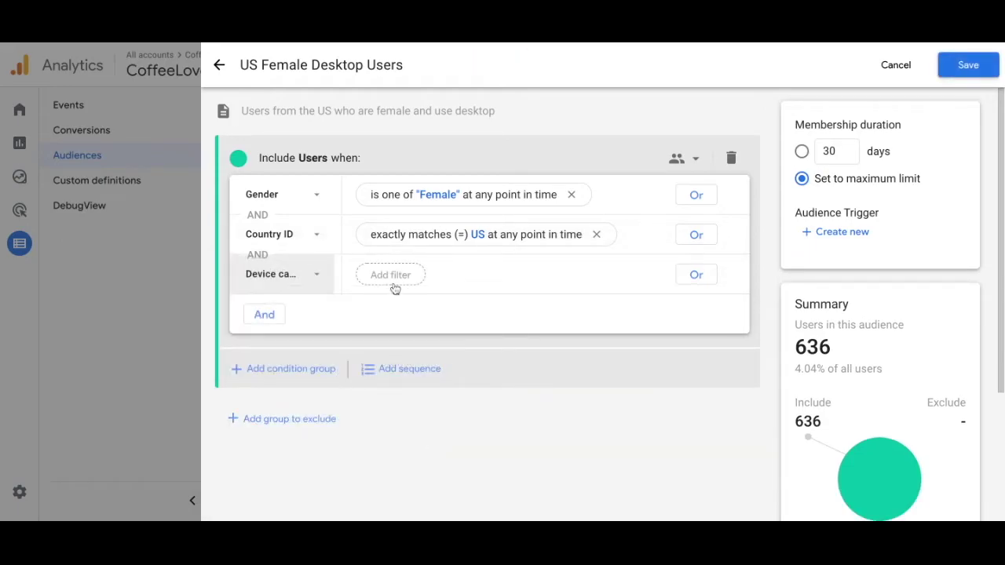
Step: Filter the Device category condition to exactly matches (=) desktop, at any point in time, and save the audience
{"action": "left_click", "coordinate": [392, 279]}
{"action": "left_click", "coordinate": [401, 313]}
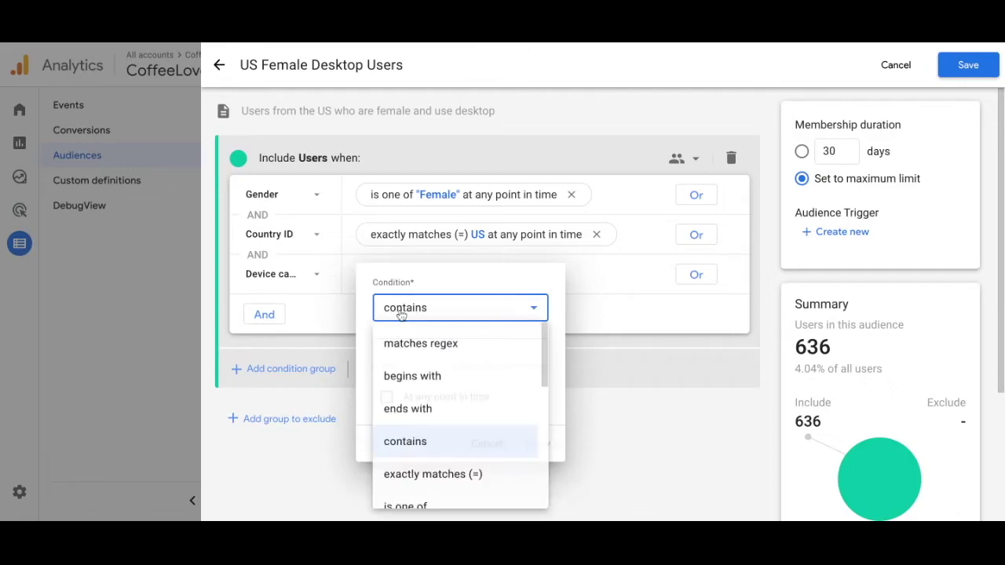
{"action": "left_click", "coordinate": [422, 476]}
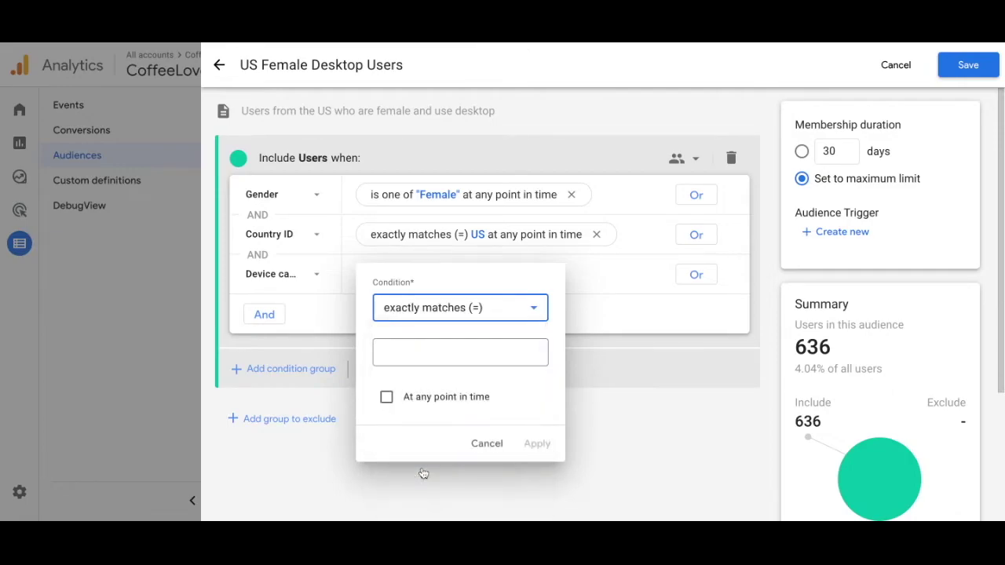
{"action": "left_click", "coordinate": [434, 357]}
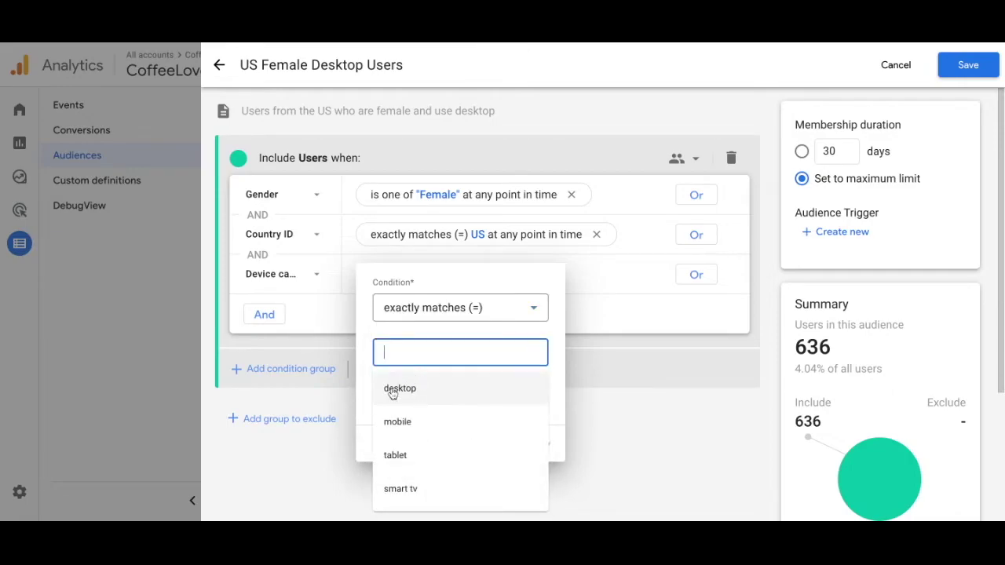
{"action": "left_click", "coordinate": [393, 395]}
{"action": "left_click", "coordinate": [387, 398]}
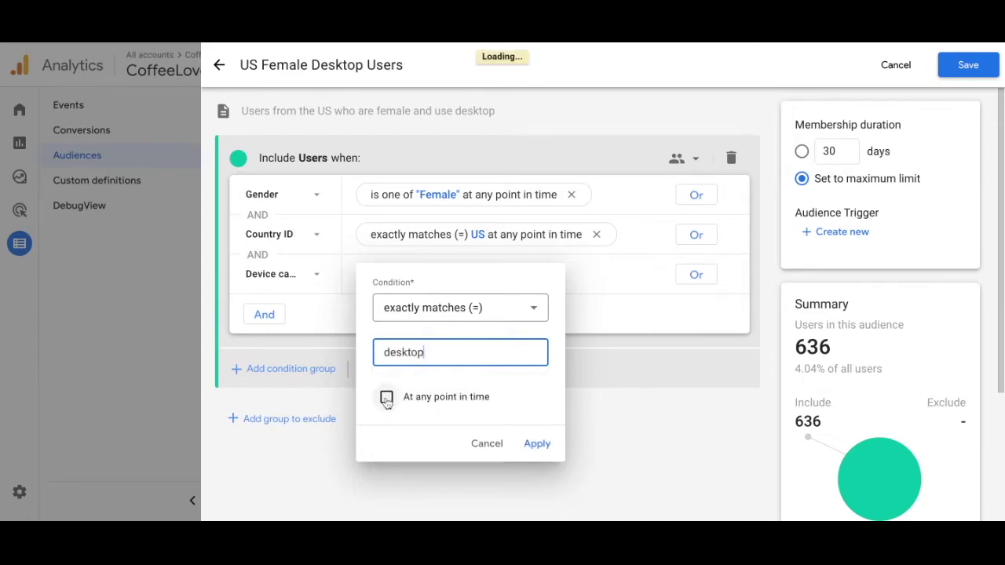
{"action": "left_click", "coordinate": [386, 399]}
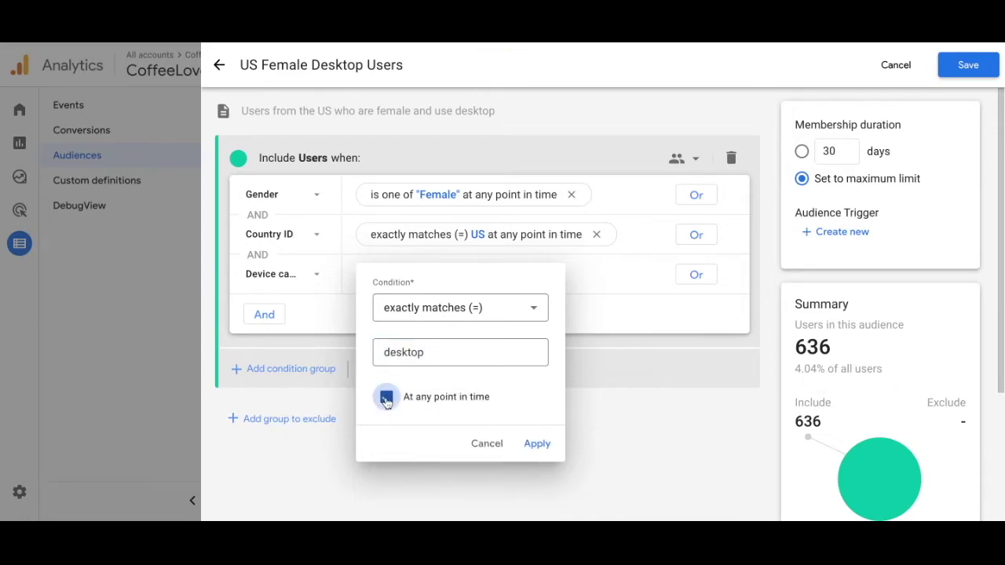
{"action": "left_click", "coordinate": [536, 445]}
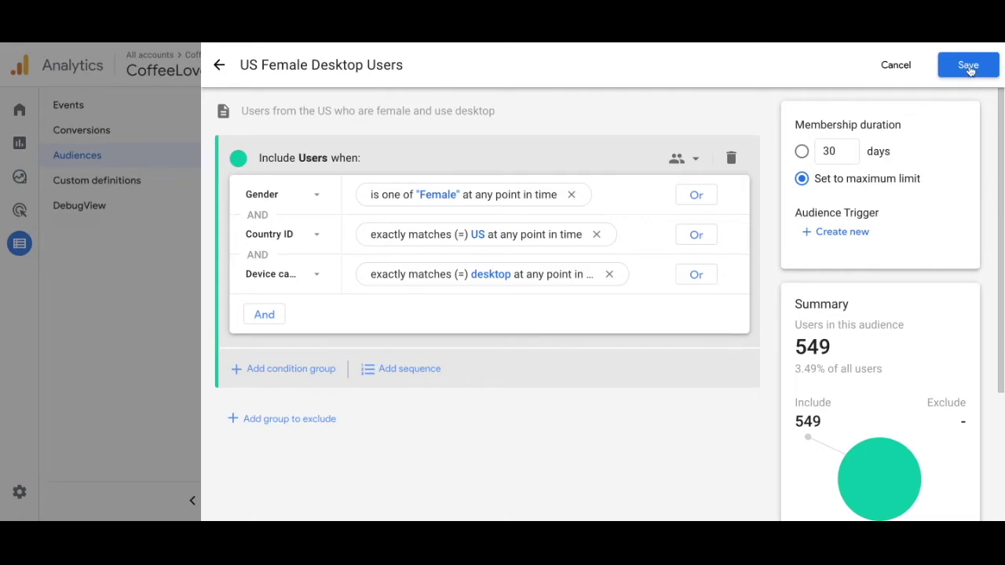
{"action": "left_click", "coordinate": [969, 66]}
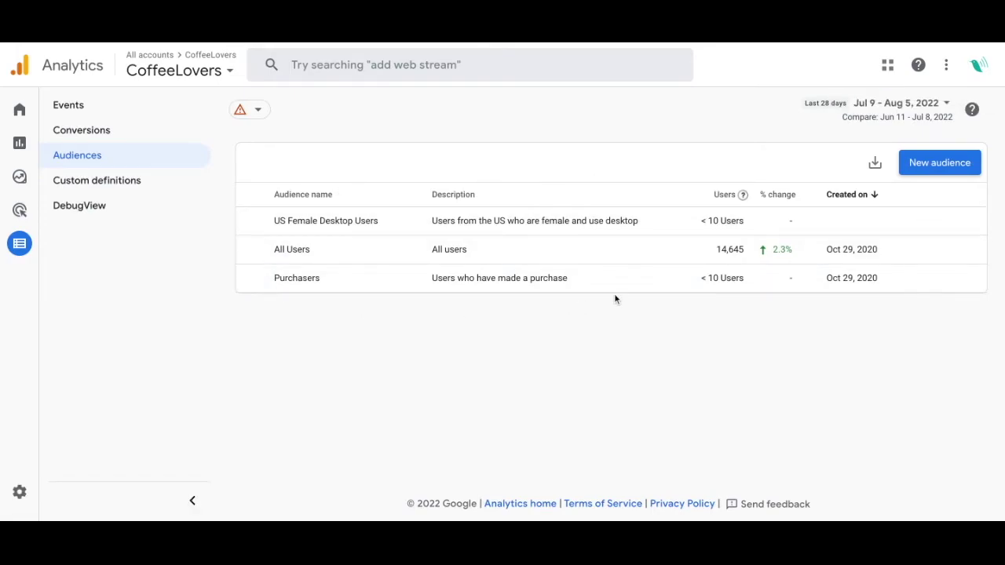
Step: Open the US Female Desktop Users audience for editing and view the option to create a new audience trigger
{"action": "left_click", "coordinate": [971, 221]}
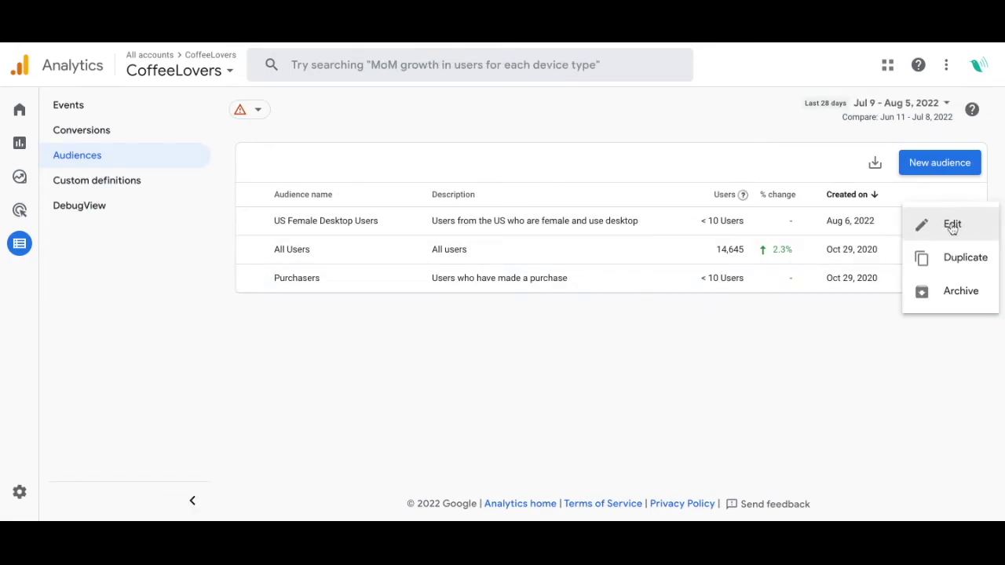
{"action": "left_click", "coordinate": [953, 225]}
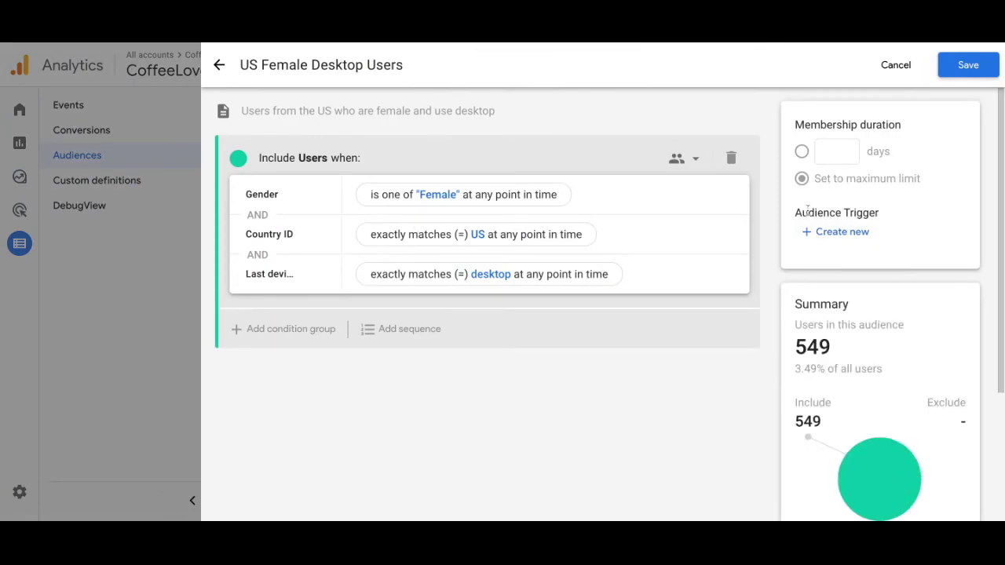
{"action": "left_click", "coordinate": [858, 233]}
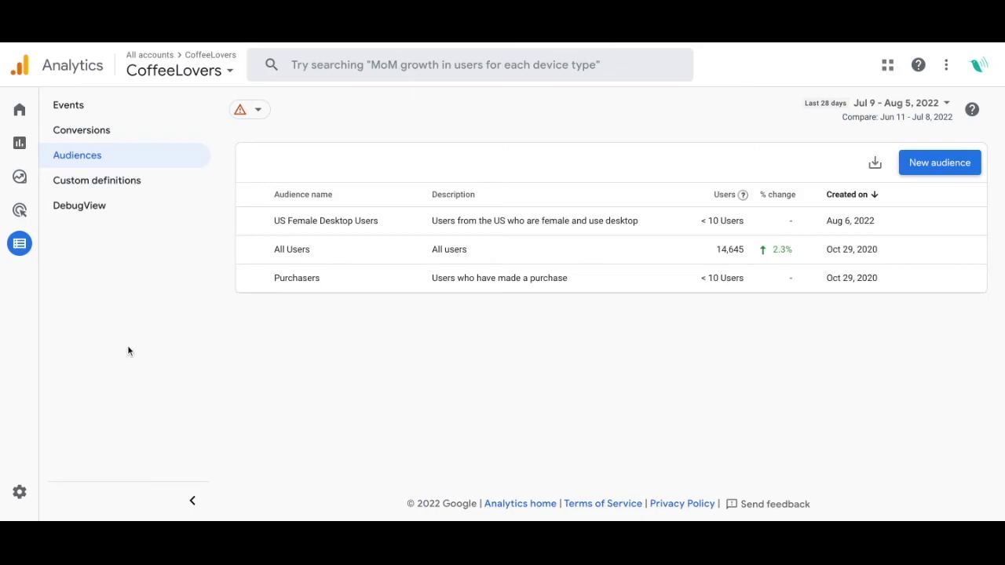
Step: Start a new comparison in the Reports snapshot with an include condition on the Audience name dimension
{"action": "left_click", "coordinate": [21, 145]}
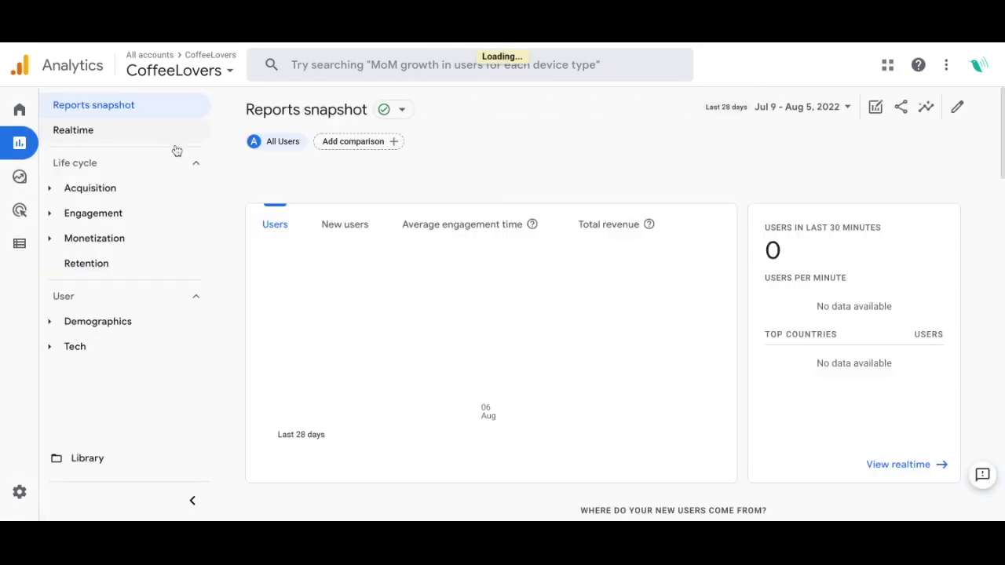
{"action": "left_click", "coordinate": [348, 142]}
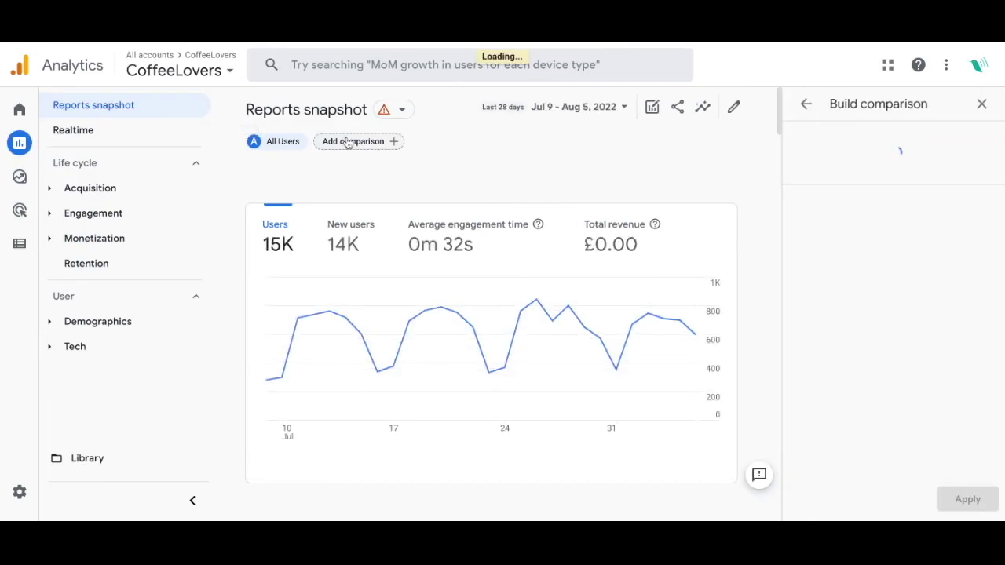
{"action": "left_click", "coordinate": [858, 209]}
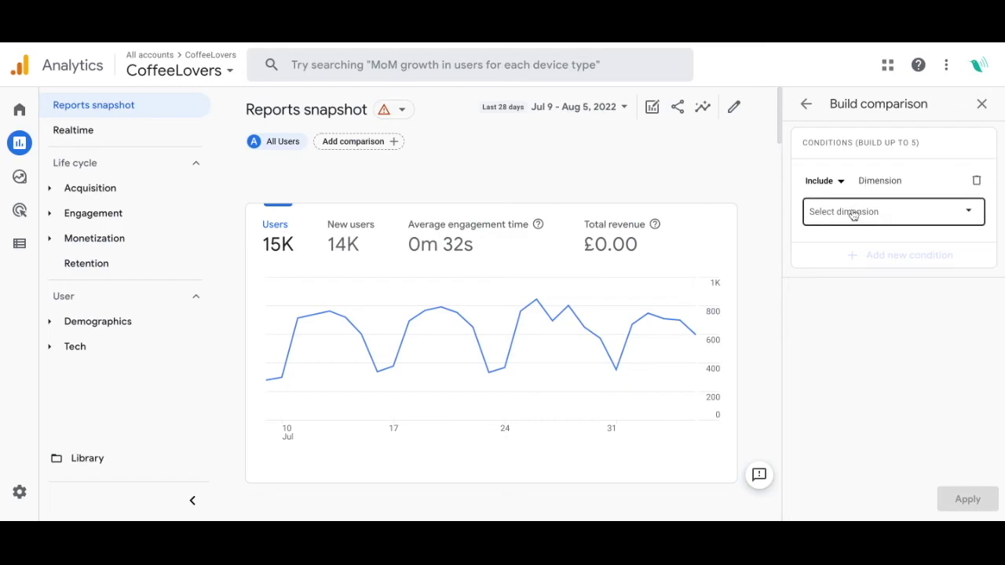
{"action": "type", "text": "audie"}
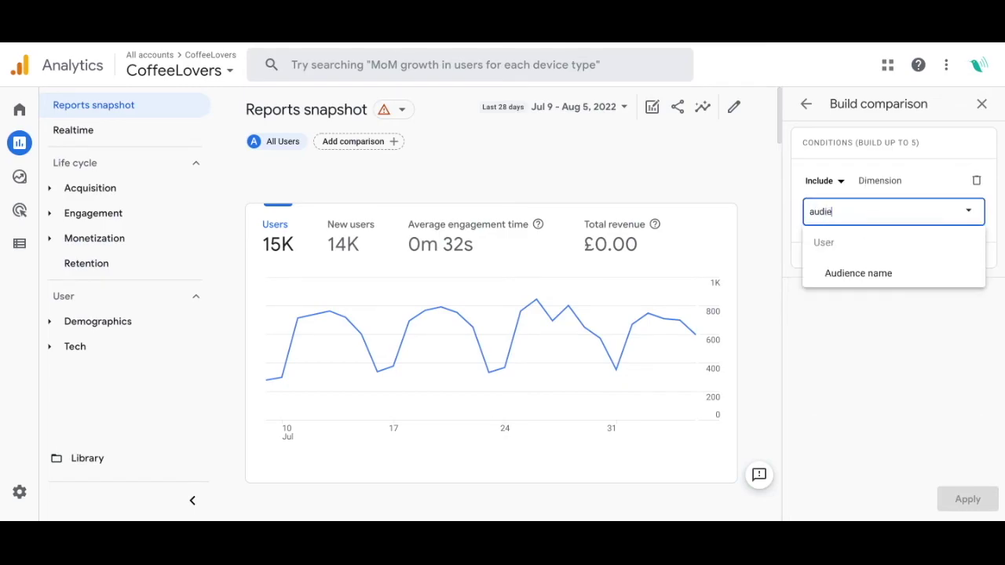
{"action": "left_click", "coordinate": [901, 283]}
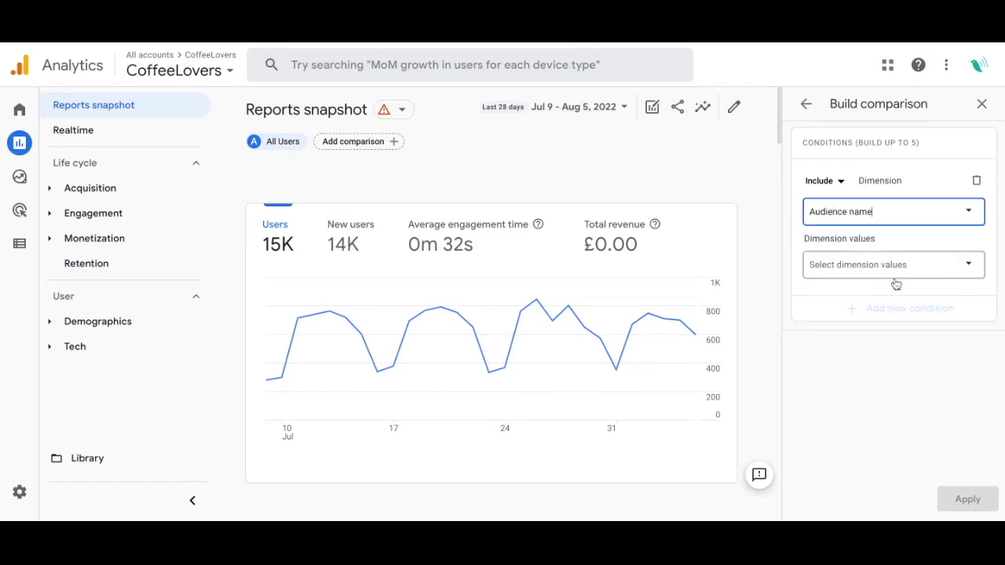
Step: Set the comparison's dimension value to US Female Desktop Users and apply it to the report
{"action": "left_click", "coordinate": [878, 271]}
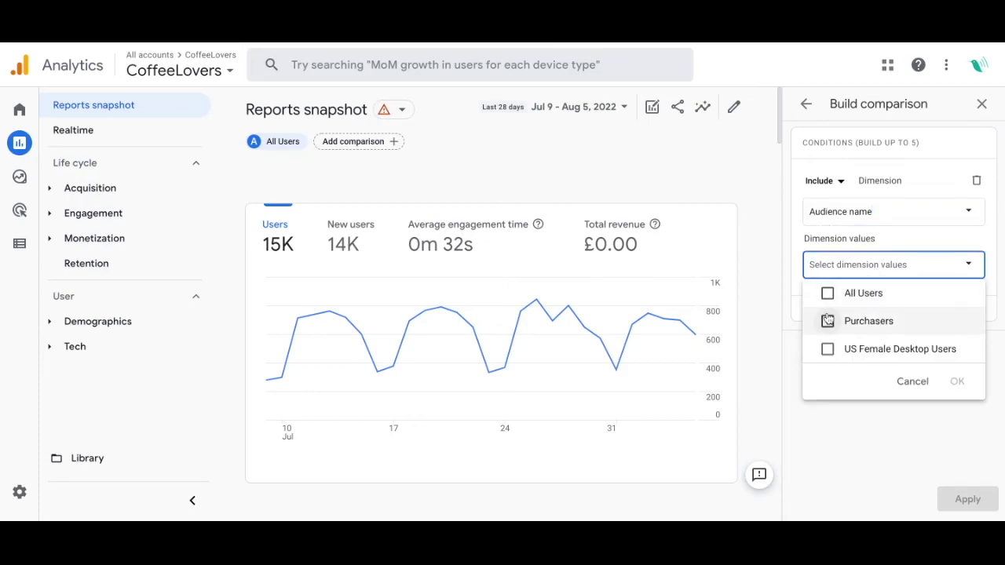
{"action": "left_click", "coordinate": [828, 351]}
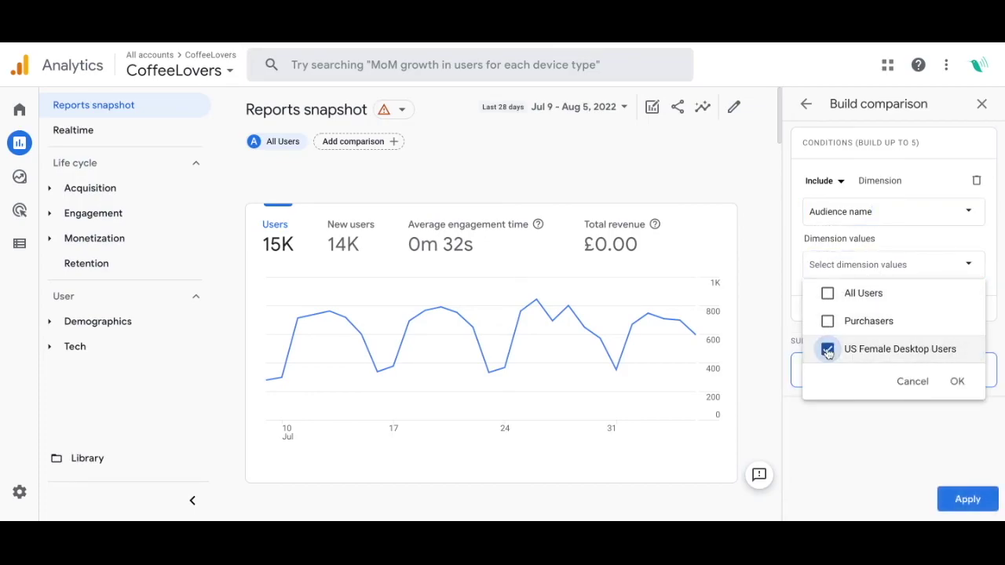
{"action": "left_click", "coordinate": [957, 383]}
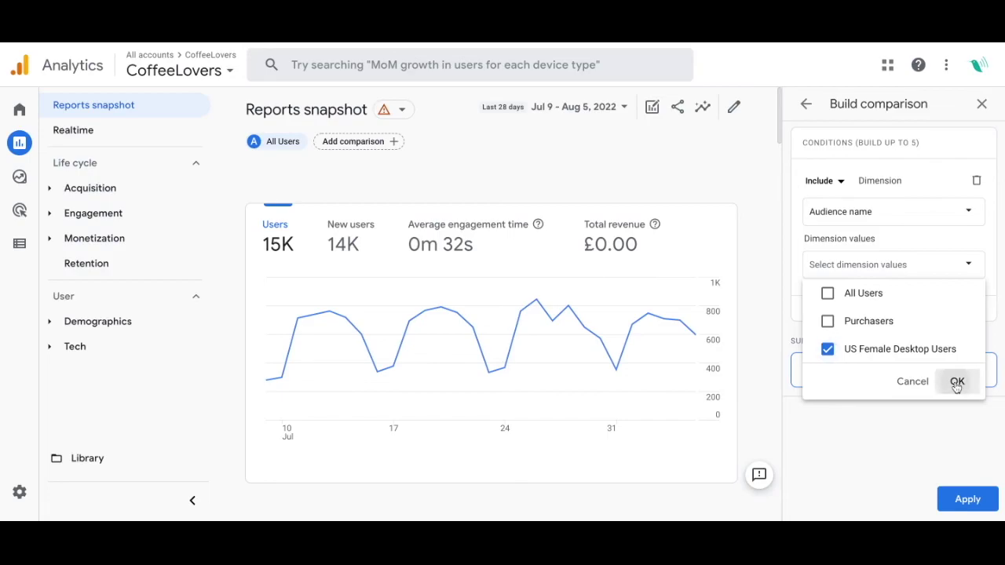
{"action": "left_click", "coordinate": [966, 501]}
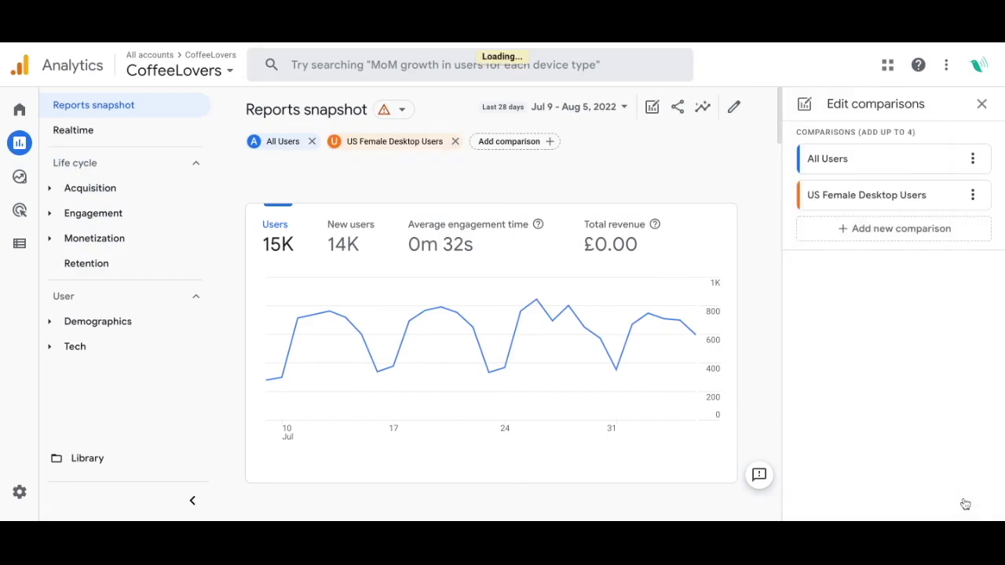